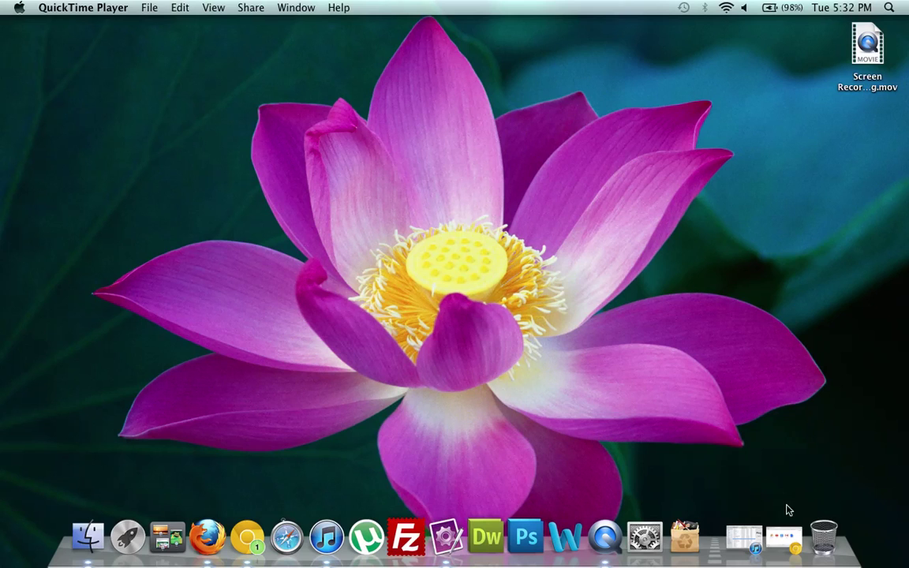
- Switch to Chrome, search the web for "xaamp" and look through the distributions on the apachefriends XAMPP page
click(783, 538)
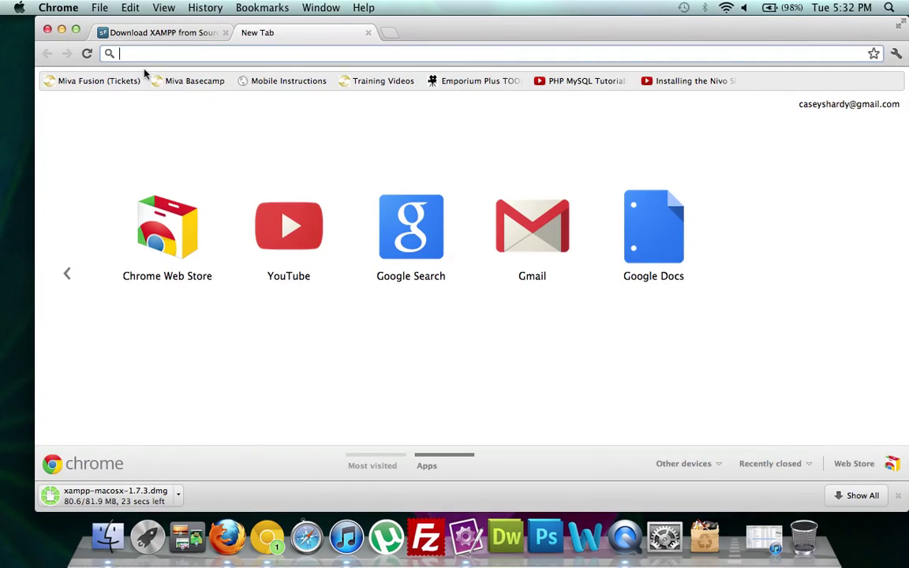
click(201, 53)
text(xaam)
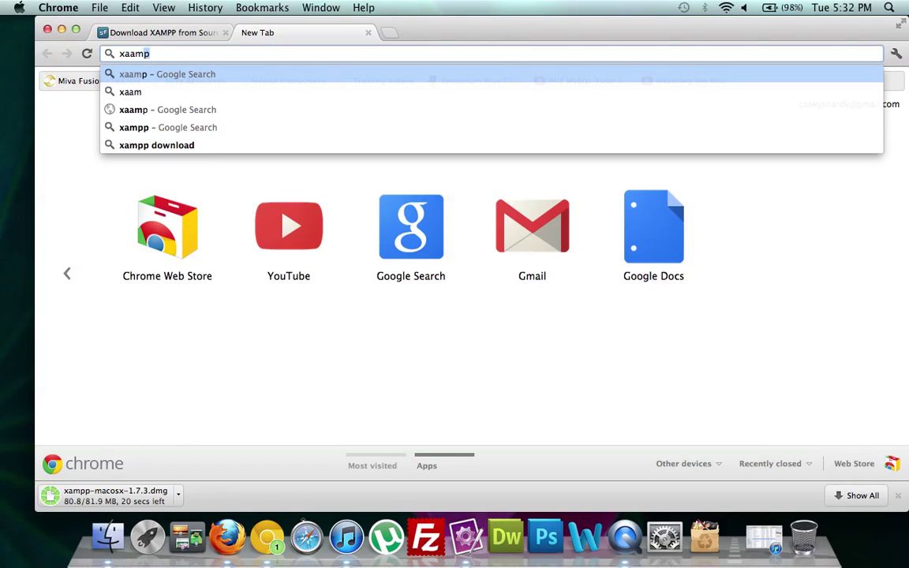
text(p)
key(Return)
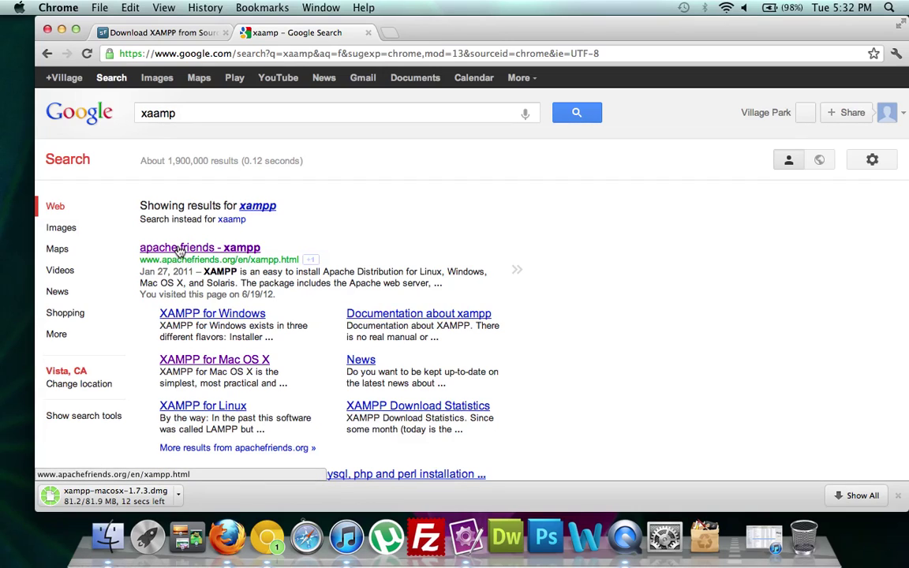
click(180, 250)
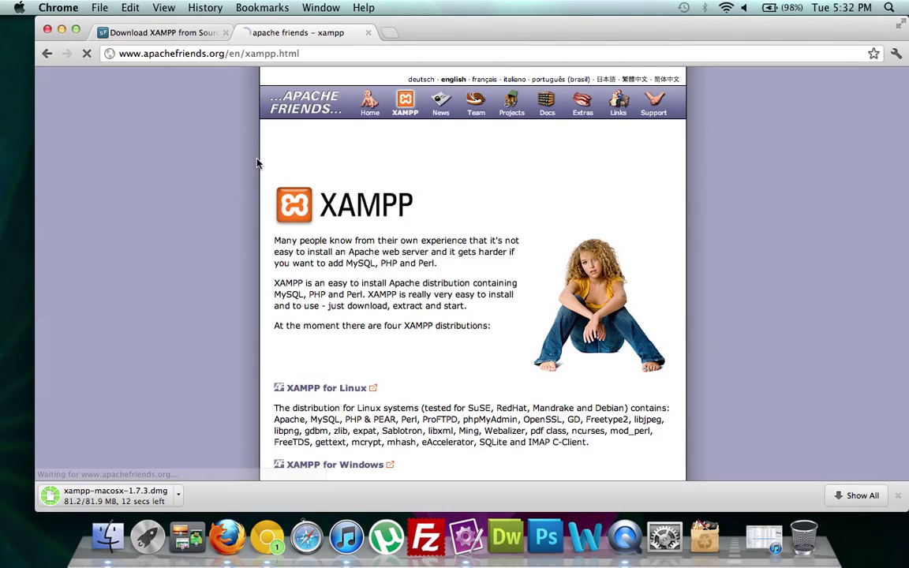
scroll(233, 244, down, 5)
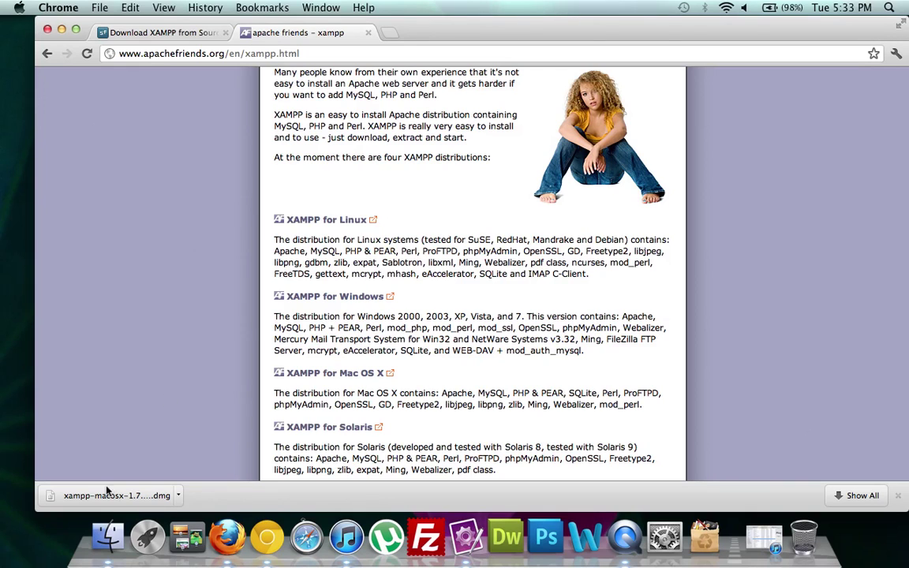
- Minimize the browser at the SourceForge download page and install XAMPP by copying its folder from the disk image into Applications
click(153, 33)
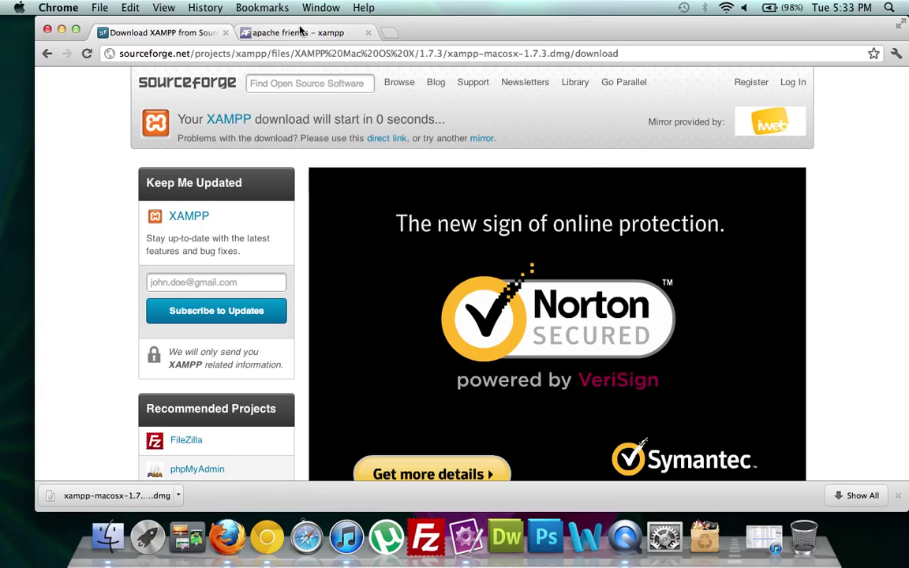
click(62, 29)
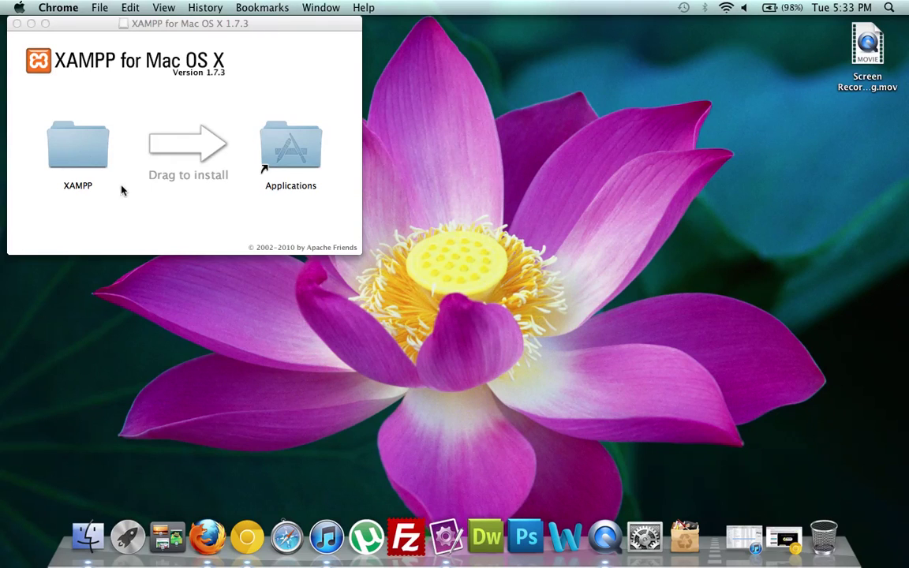
click(76, 146)
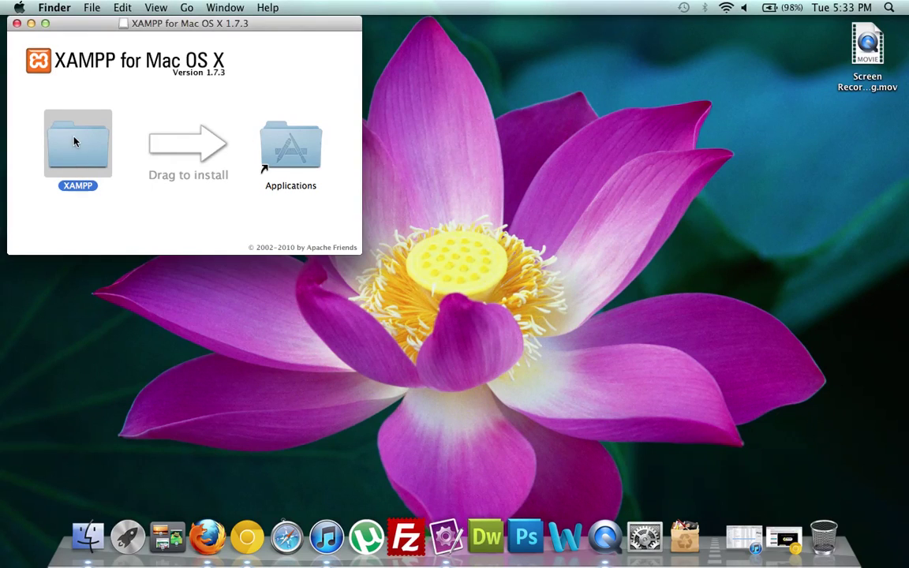
drag(77, 152, 293, 151)
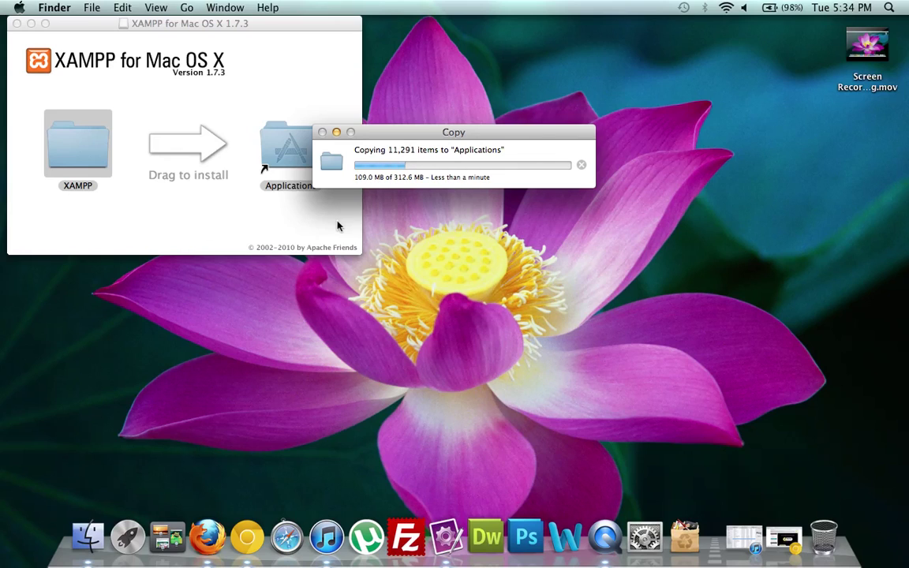
drag(404, 138, 408, 143)
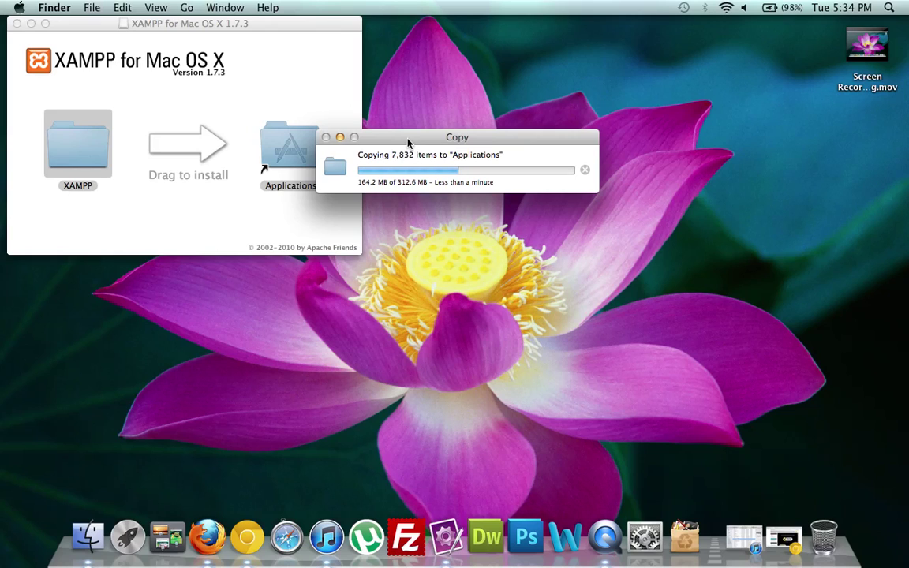
key(F2)
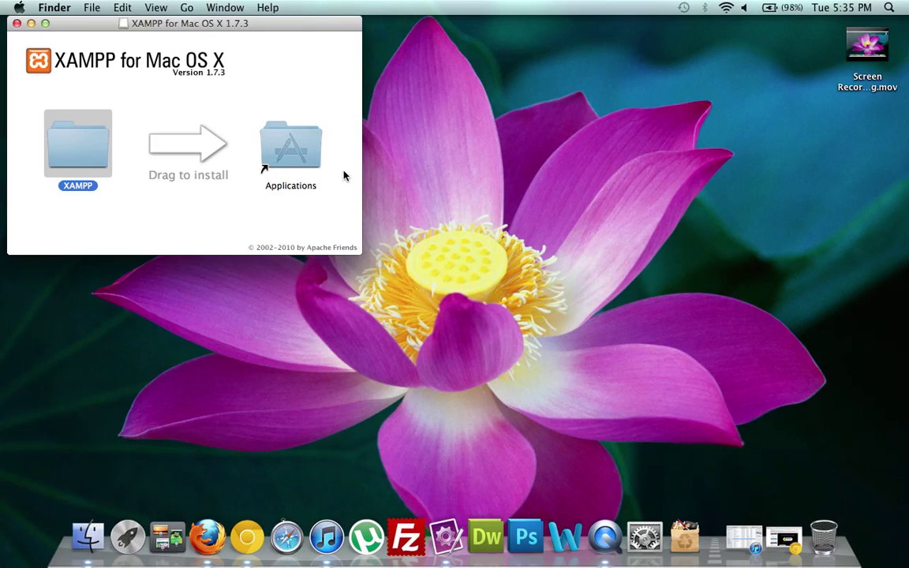
- Open the Applications folder, shift its window clear of the disk image and open the XAMPP folder inside it
click(246, 192)
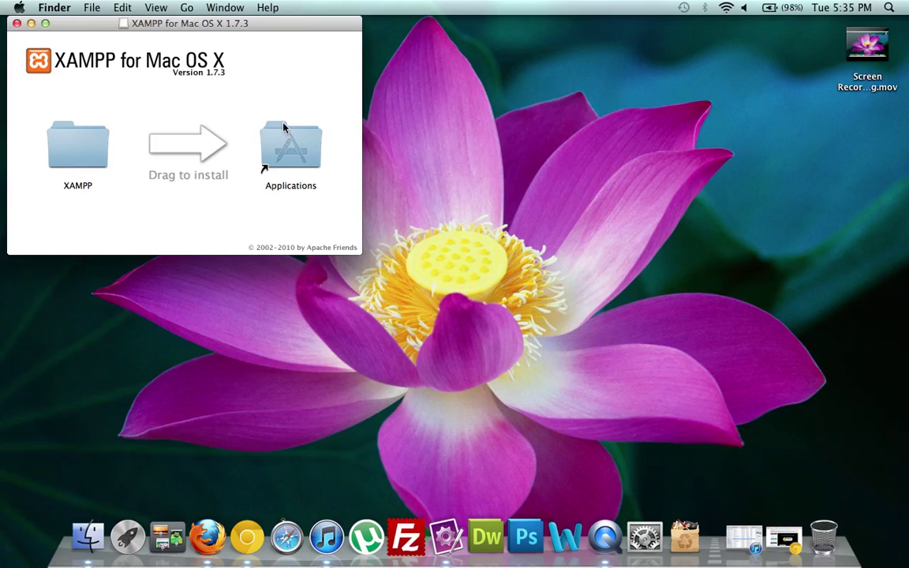
click(283, 130)
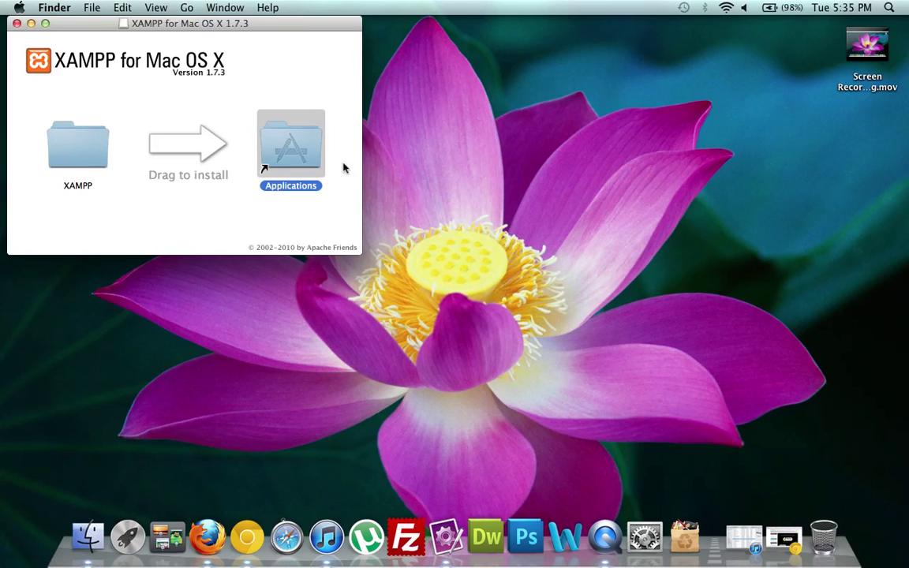
double_click(289, 141)
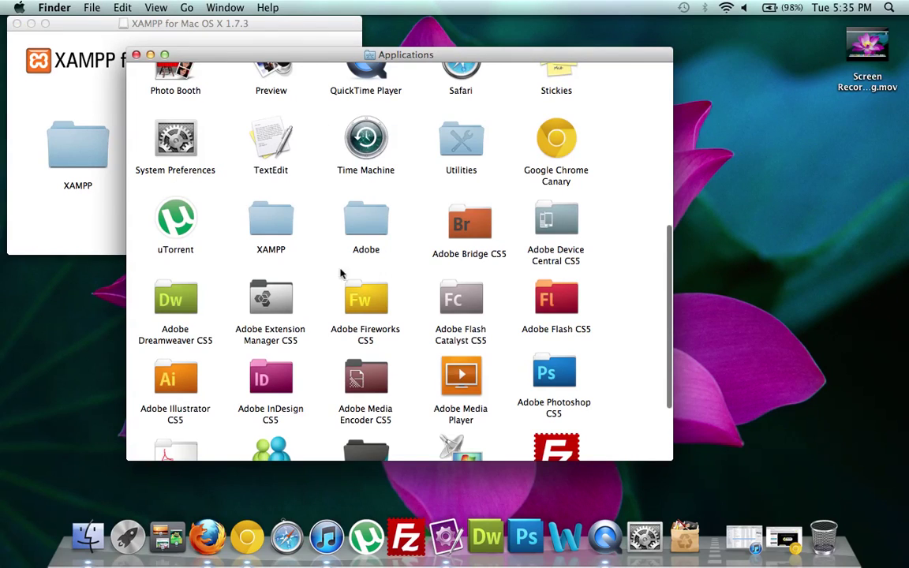
drag(314, 50, 501, 76)
scroll(429, 149, up, 3)
scroll(428, 148, up, 6)
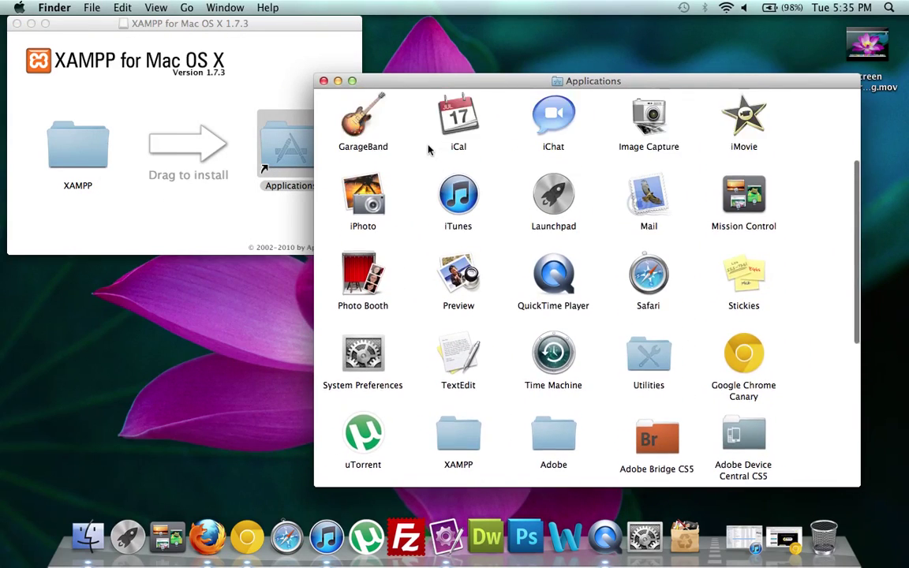
scroll(428, 149, down, 8)
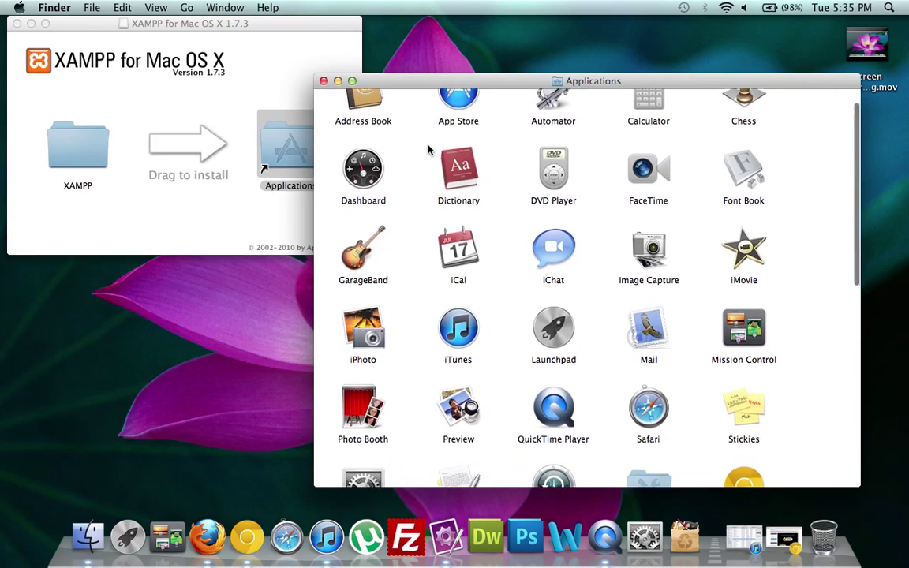
scroll(429, 148, down, 4)
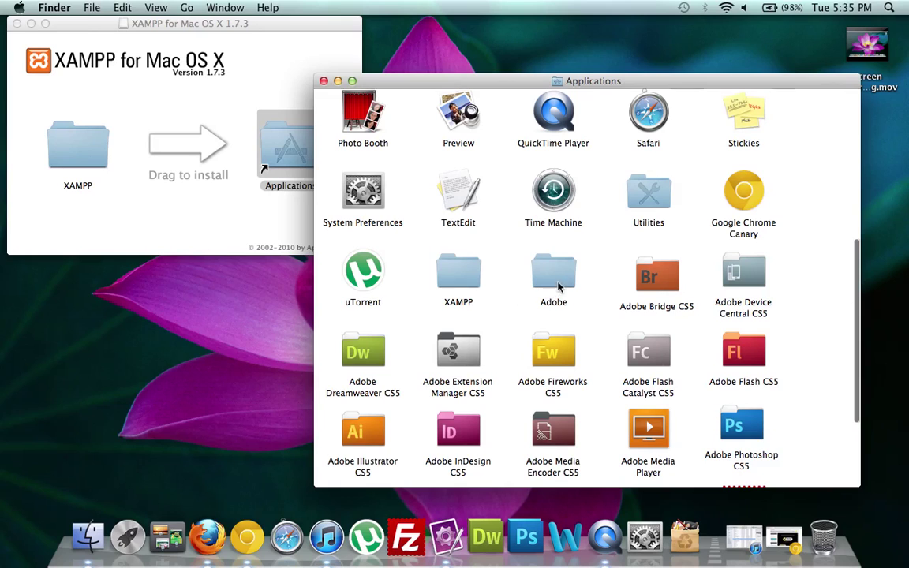
double_click(460, 274)
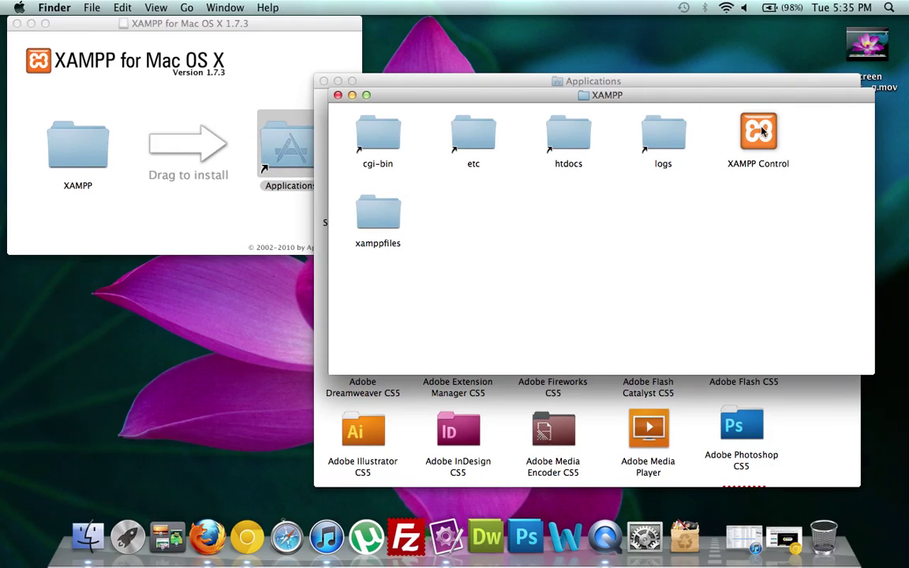
- Add XAMPP Control to the Dock and launch it, allowing the downloaded application to open and dismissing its Getting Started window
drag(758, 133, 426, 537)
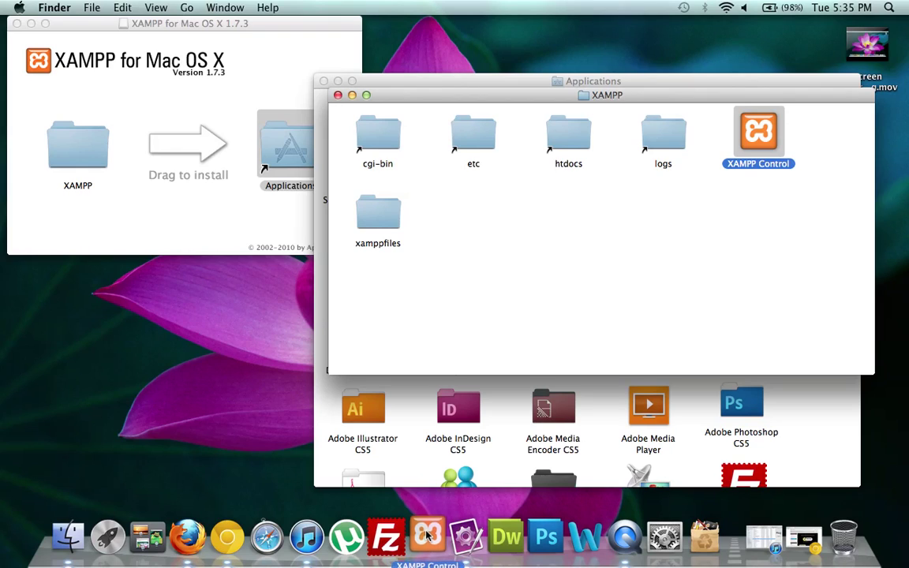
click(623, 283)
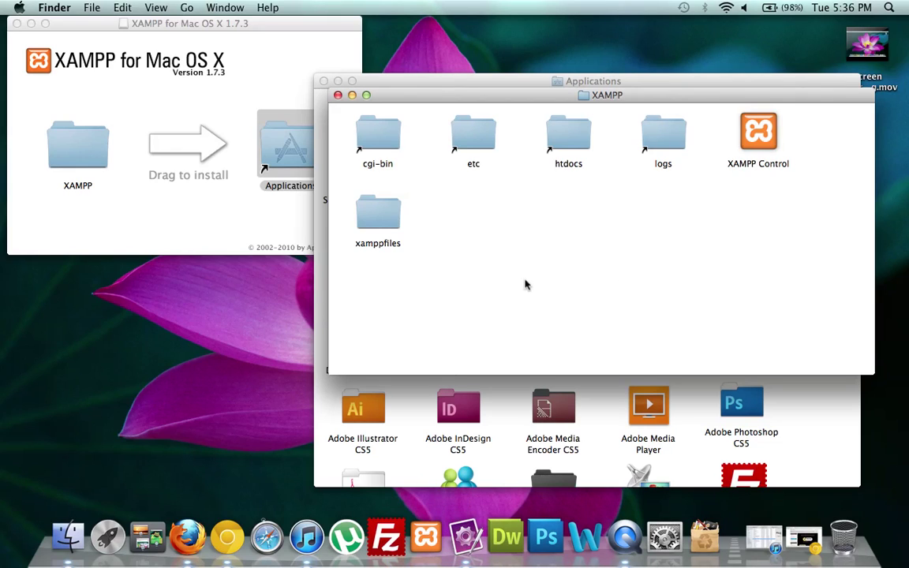
click(423, 537)
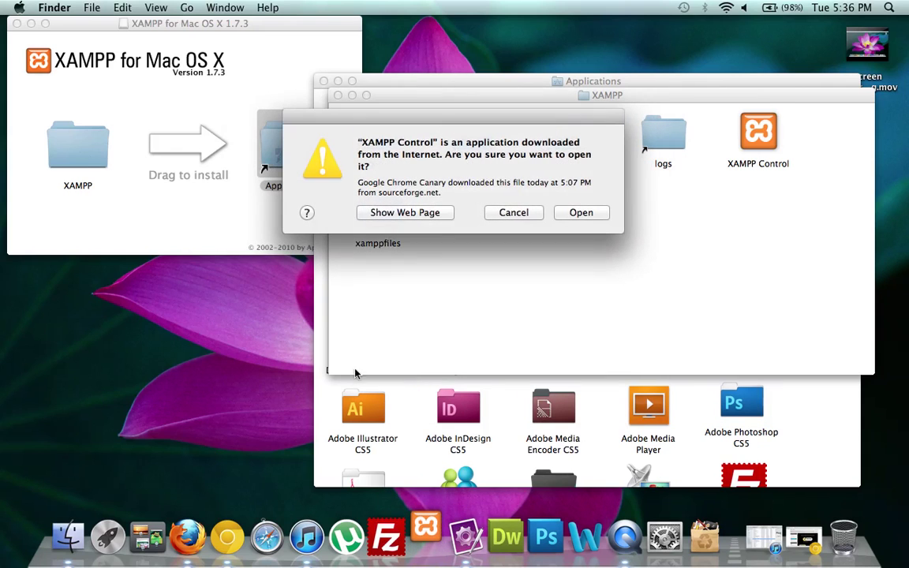
click(581, 212)
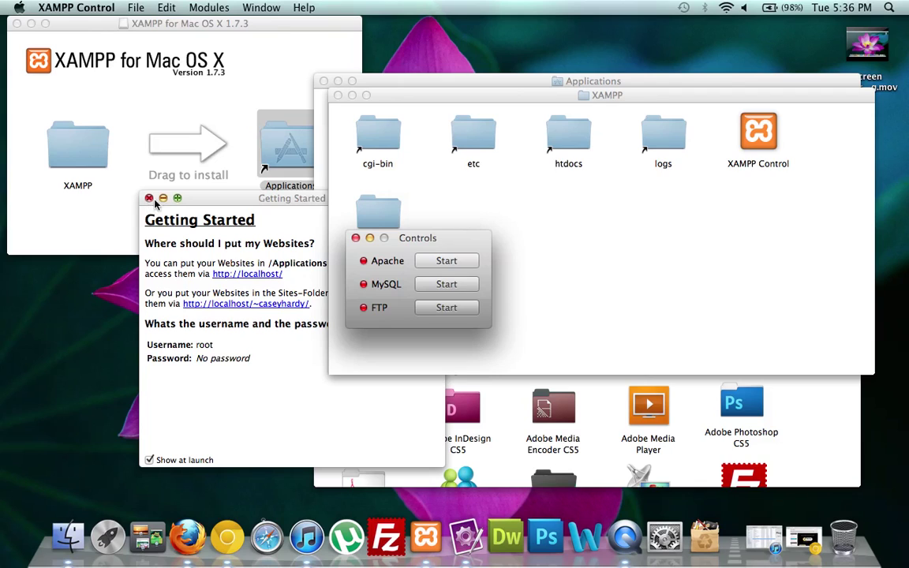
click(97, 200)
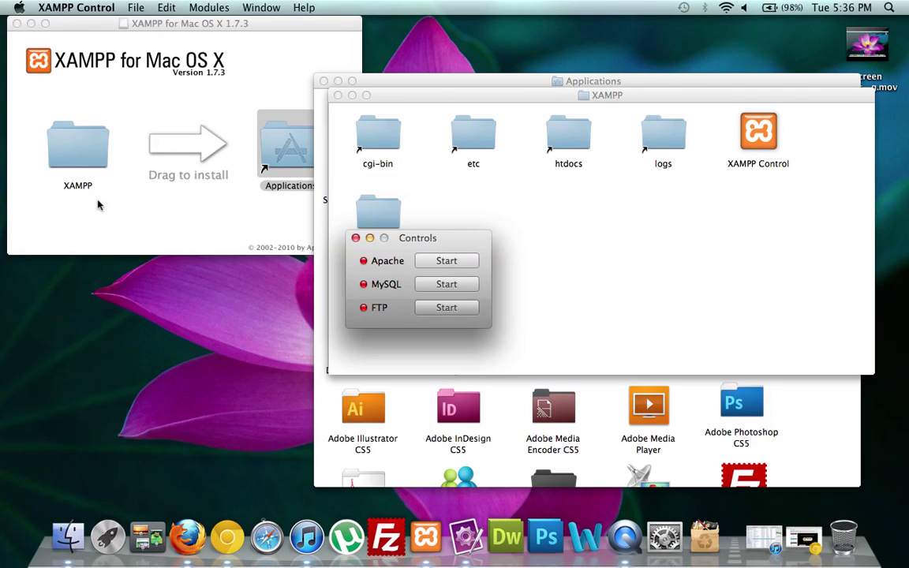
- Start the Apache and MySQL servers, authorizing with the account password, and minimize the Controls window
click(449, 261)
text(••••••)
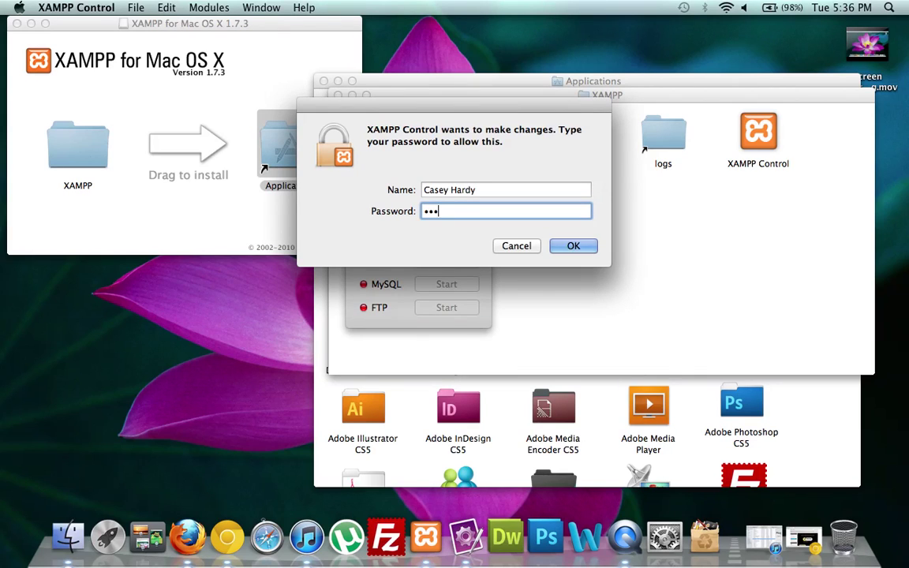
text(•••)
key(Return)
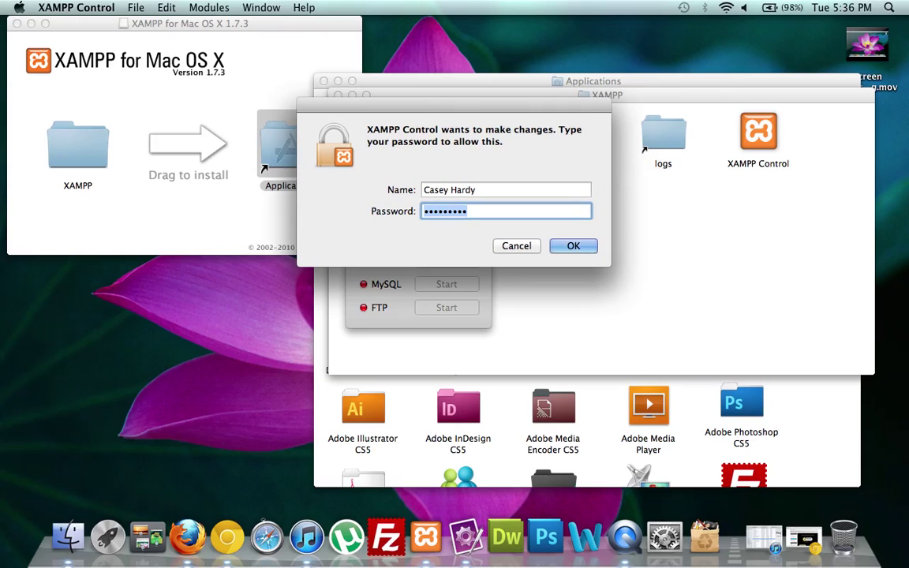
key(BackSpace)
text(••••••)
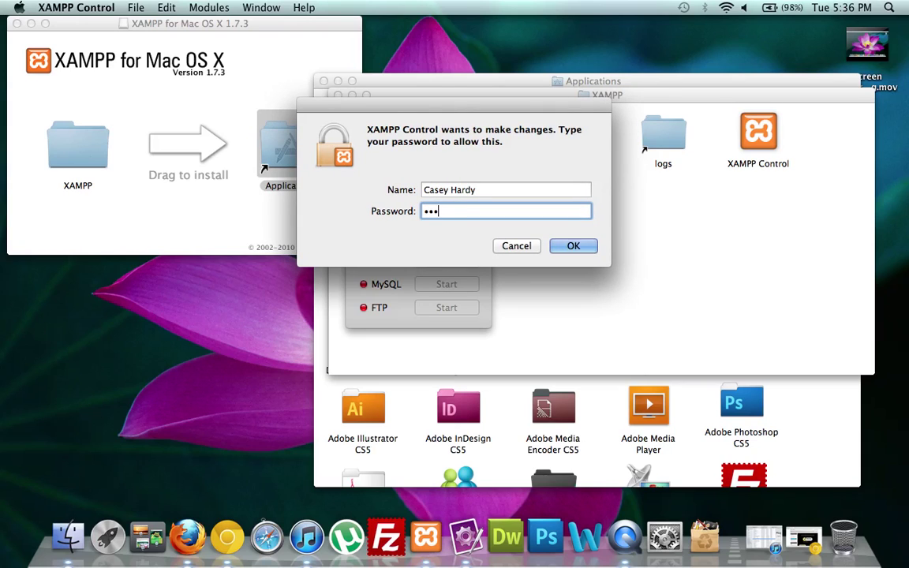
text(•••)
key(Return)
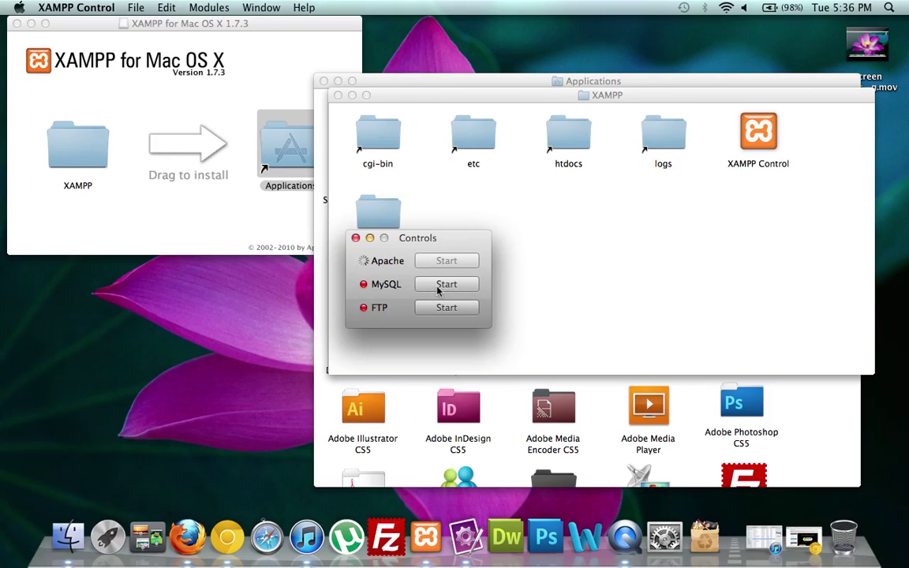
click(438, 291)
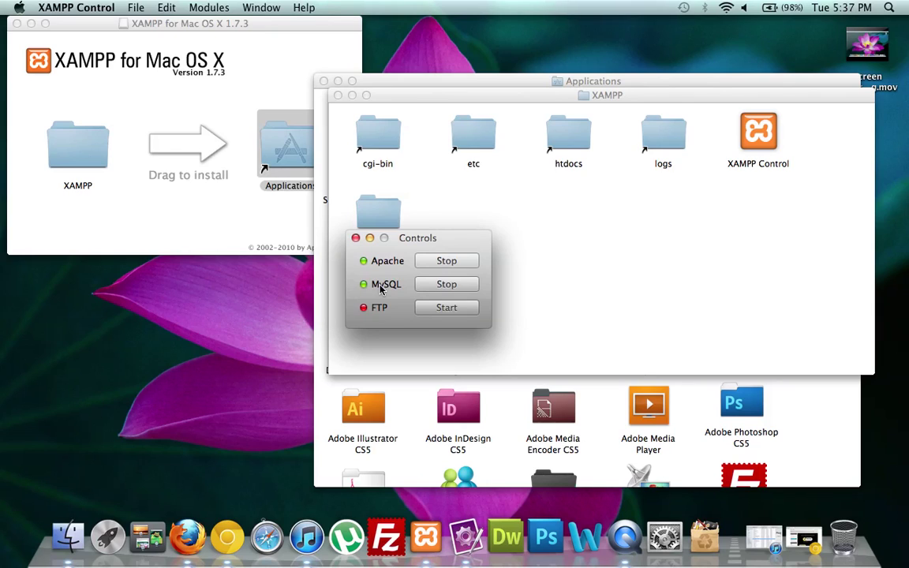
click(371, 239)
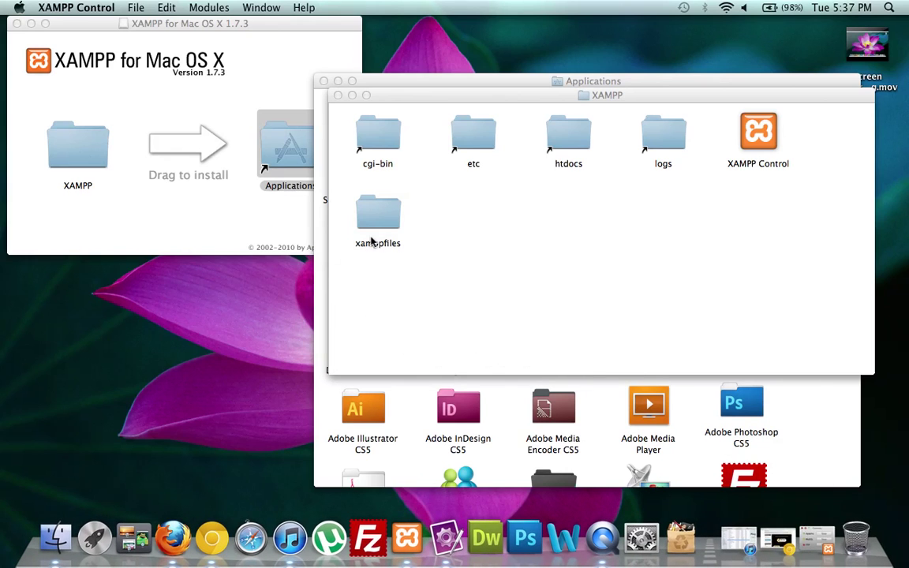
- Switch to Chrome, close the SourceForge download tab and load localhost in the remaining tab
click(779, 540)
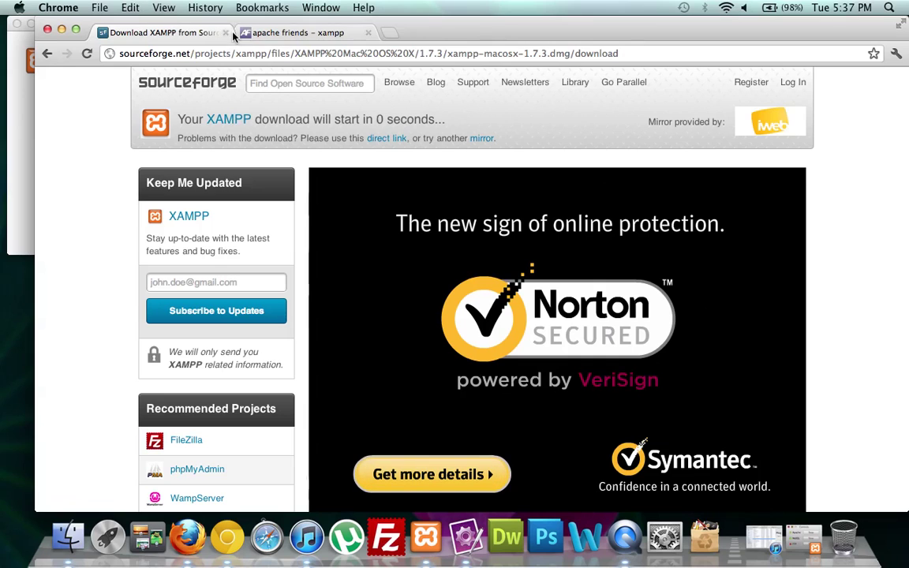
click(225, 32)
click(259, 53)
key(BackSpace)
text(local)
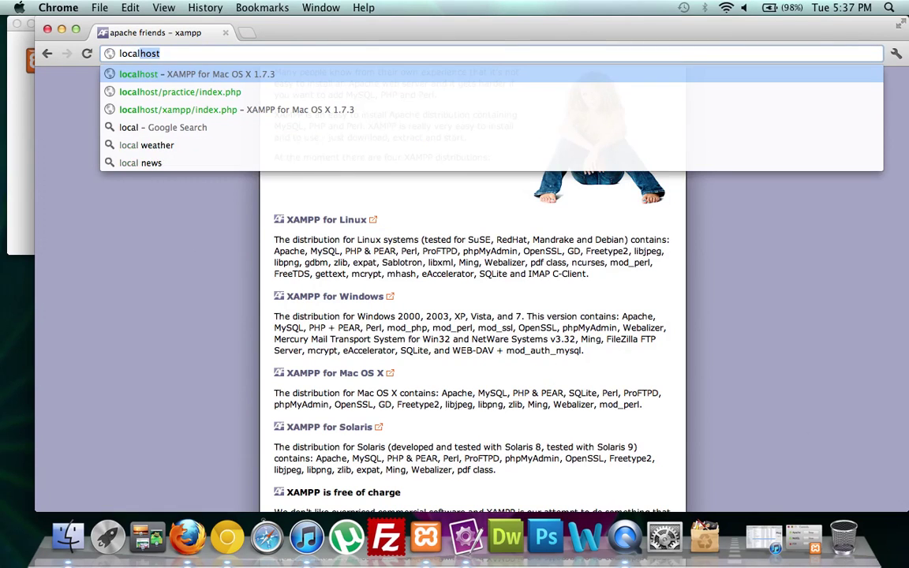
text(host)
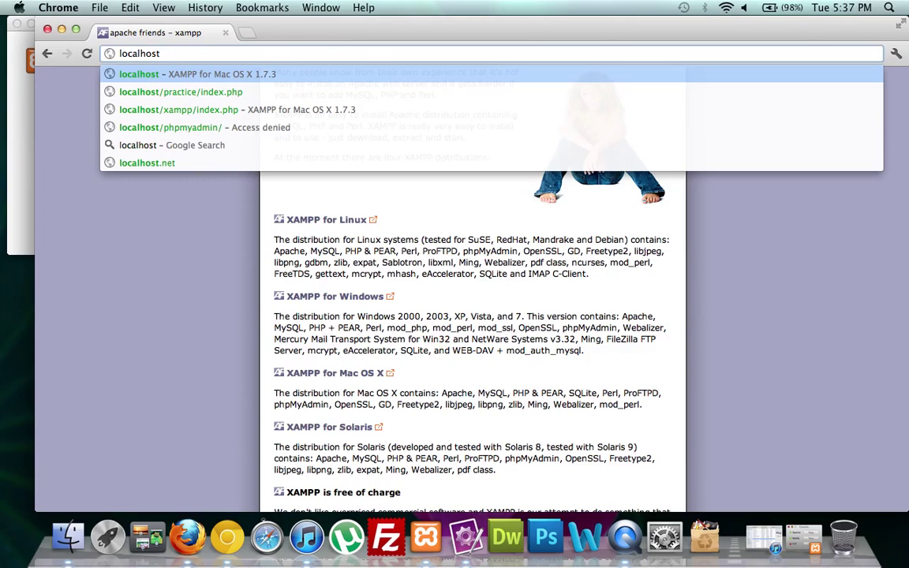
key(Return)
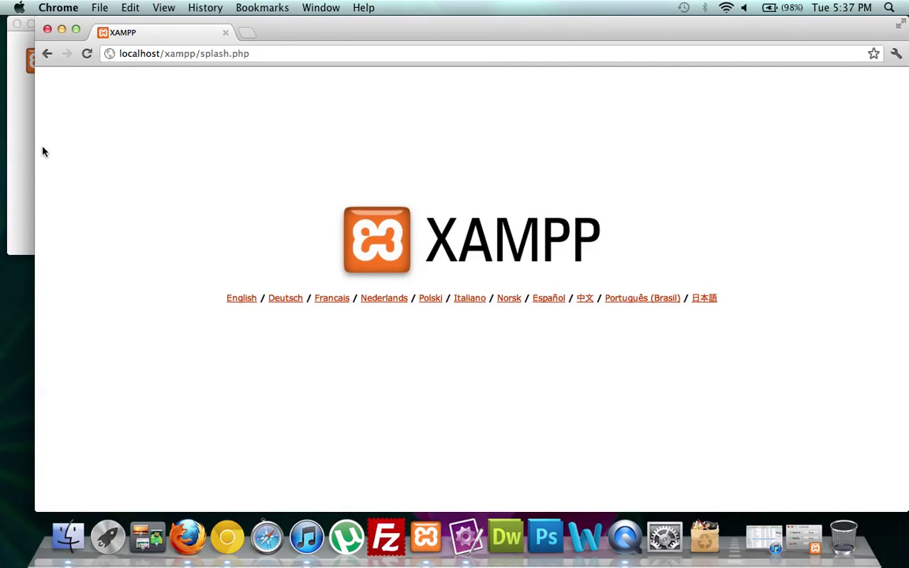
- Widen the browser window to the screen edge and choose English on the XAMPP splash page
drag(36, 147, 4, 147)
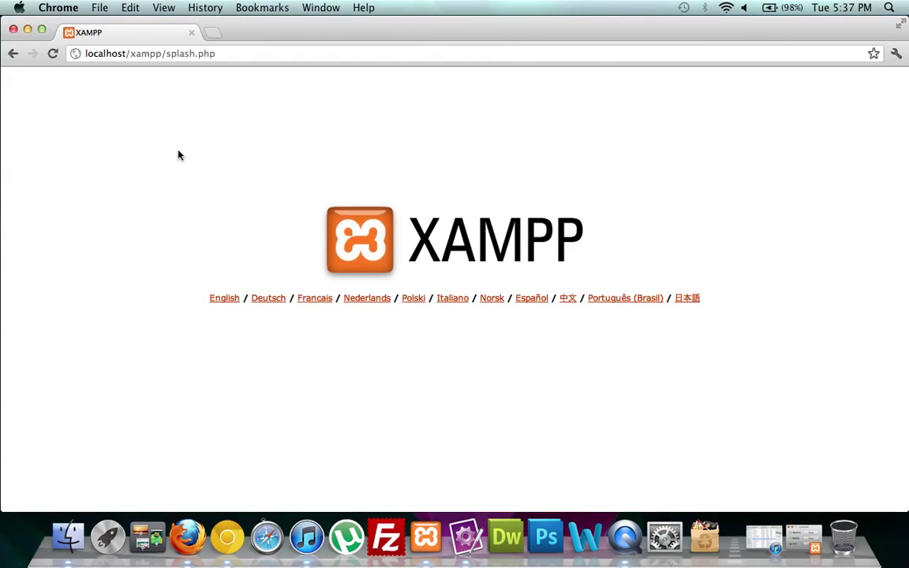
click(218, 300)
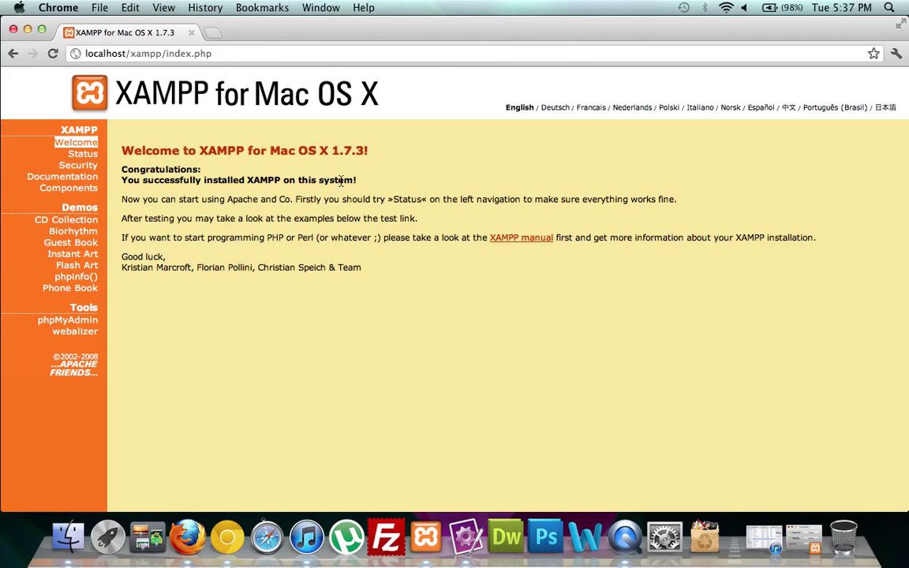
- Check the PHP version on the phpinfo() page, view phpMyAdmin, and return to the XAMPP page
click(72, 279)
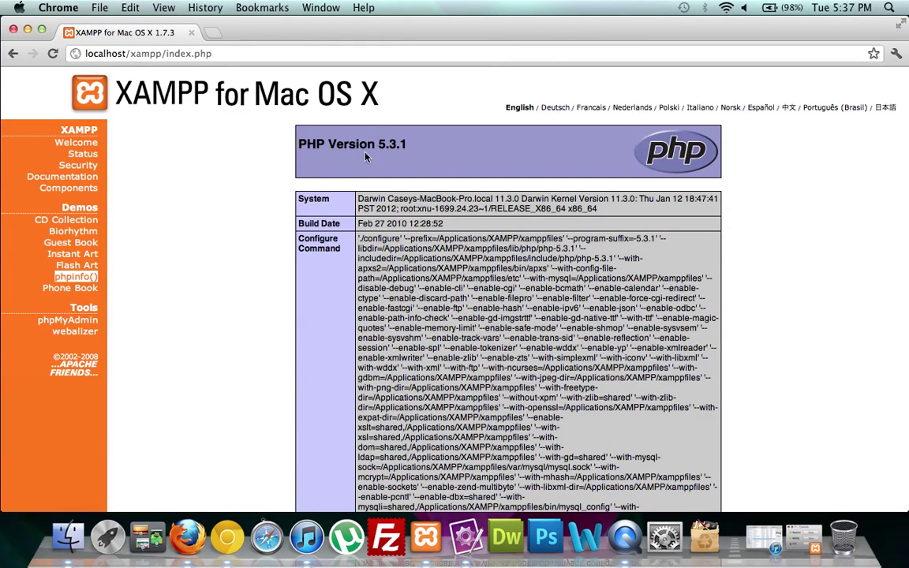
drag(404, 144, 332, 134)
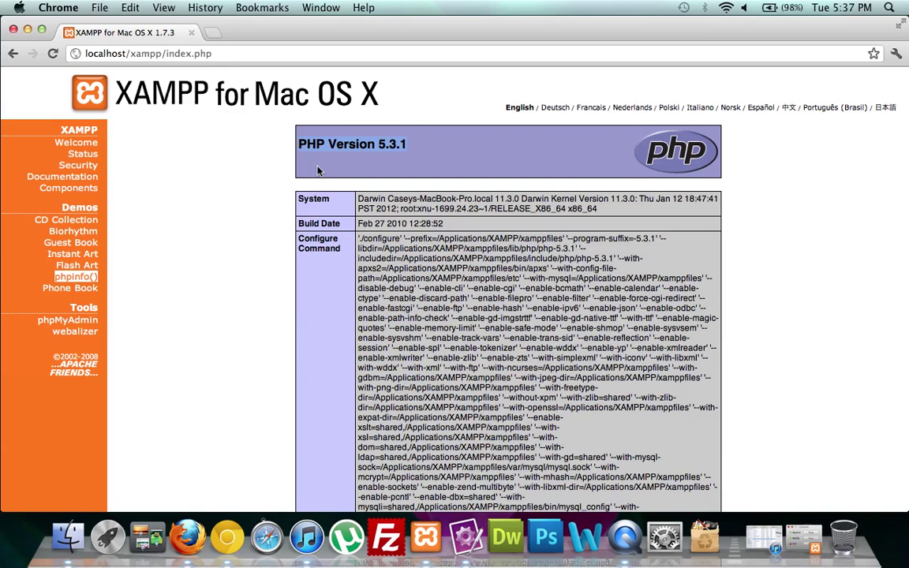
click(53, 320)
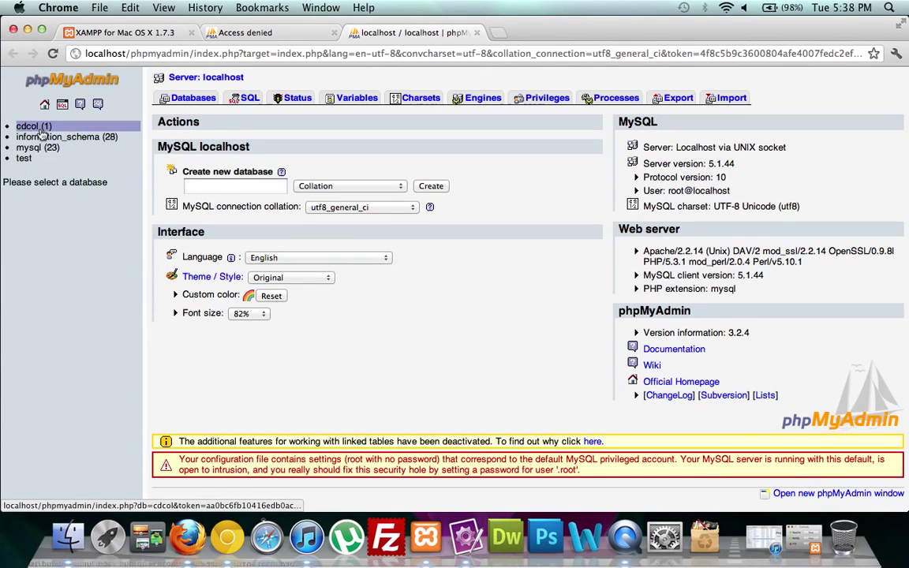
click(120, 33)
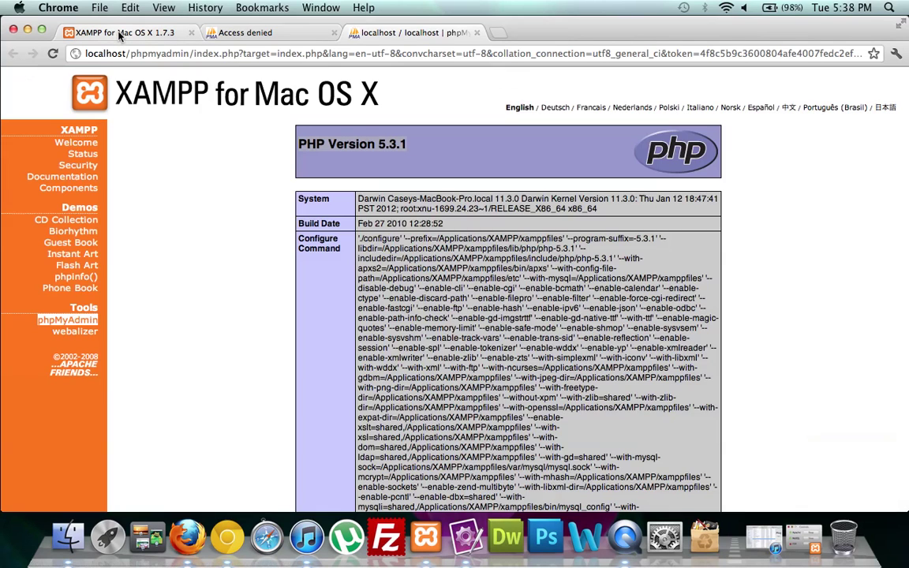
- Minimize the browser and close the XAMPP folder window and the XAMPP installer window, leaving Applications open
click(28, 30)
click(446, 278)
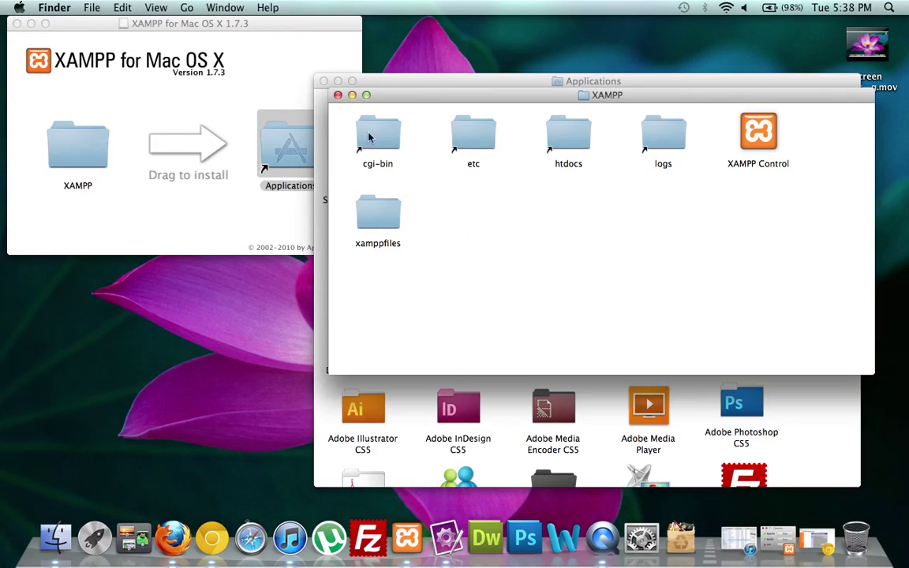
click(337, 96)
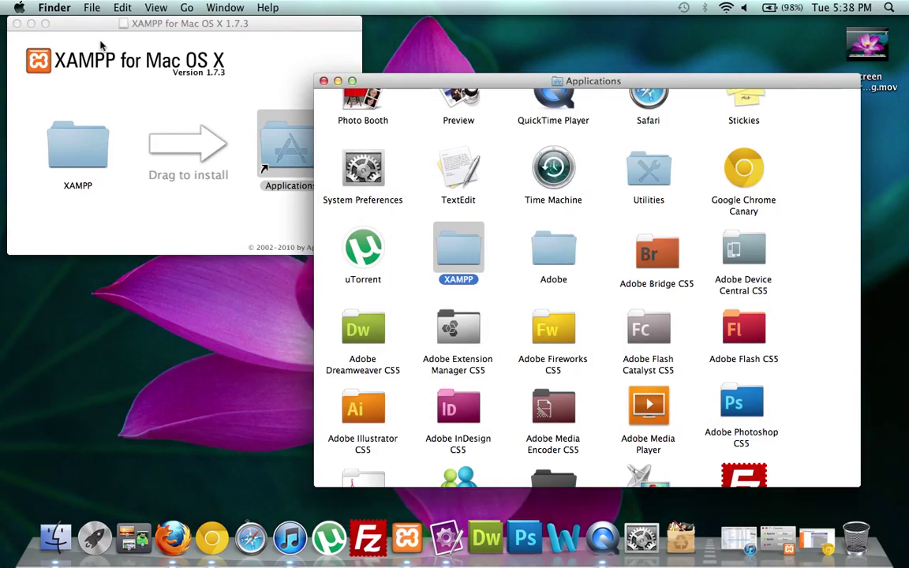
click(16, 24)
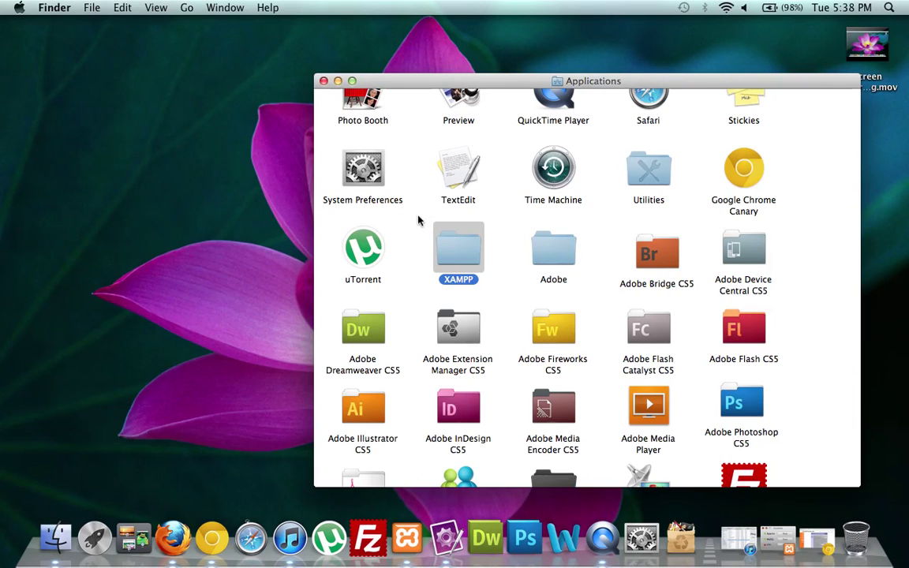
- Open the htdocs folder inside the XAMPP folder in Applications and move its window slightly up
double_click(460, 250)
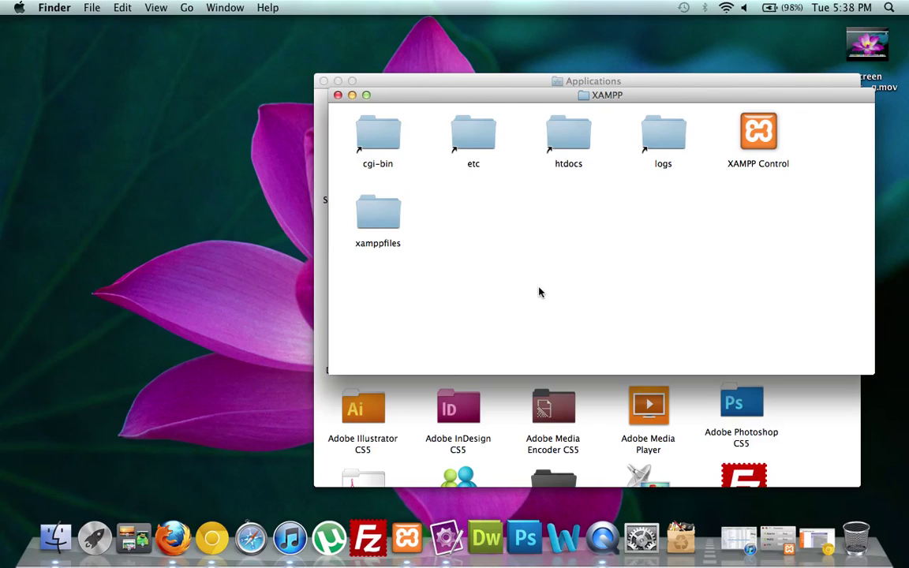
double_click(567, 143)
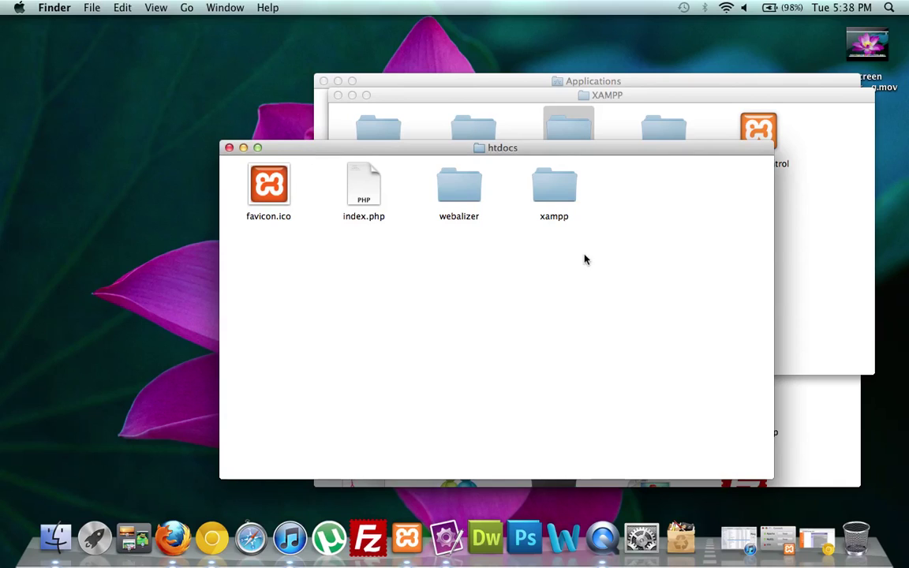
drag(527, 149, 517, 112)
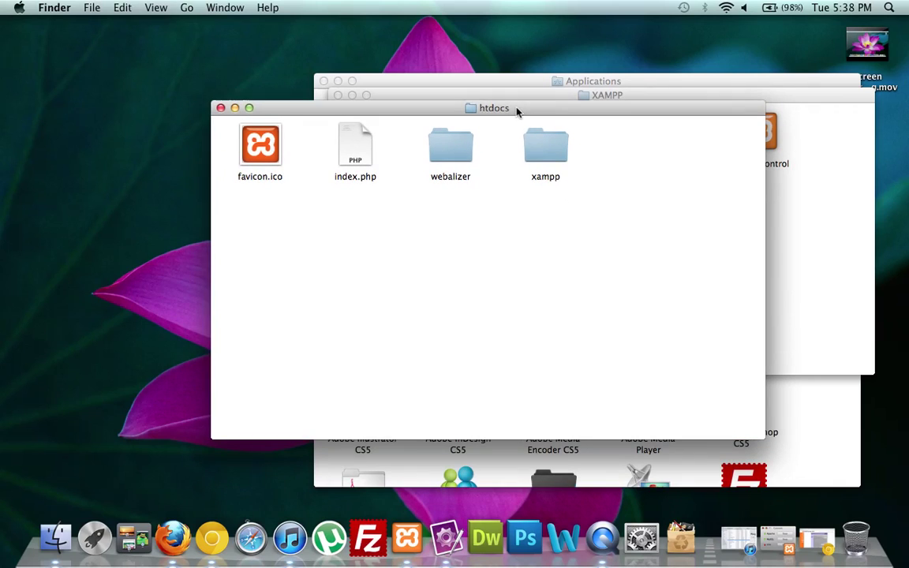
- Launch TextMate, move its untitled document window aside, and bring the htdocs window back to the front
click(446, 539)
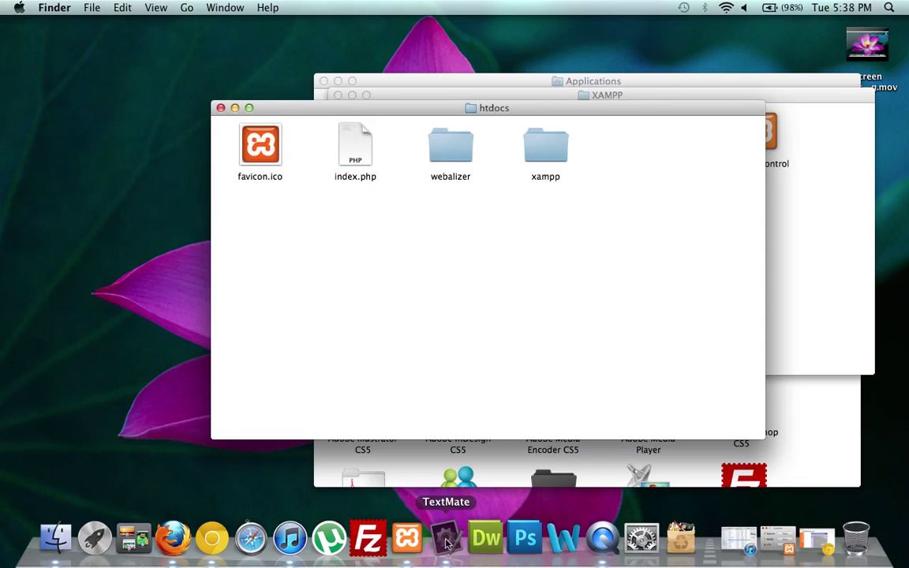
drag(378, 24, 103, 59)
click(604, 214)
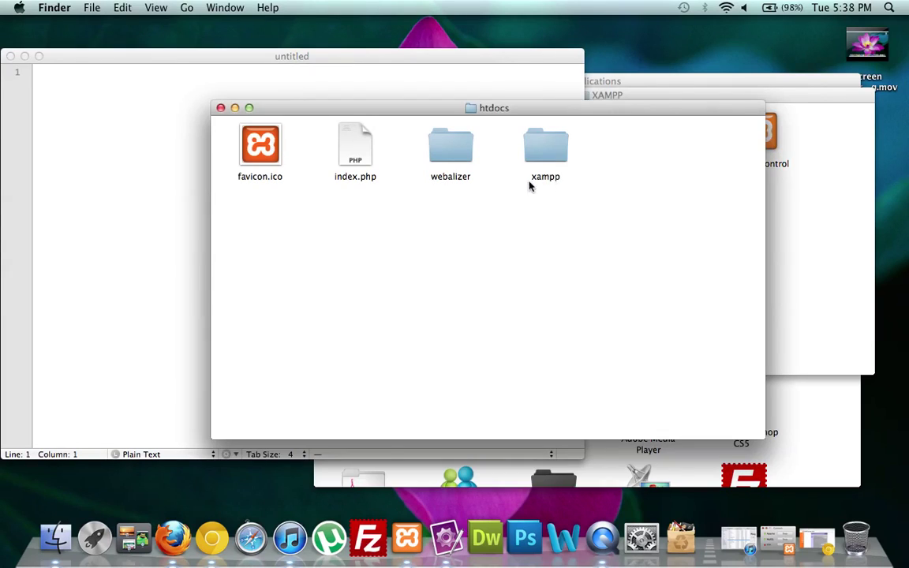
- Close the XAMPP and htdocs windows, and reopen htdocs through the XAMPP folder in Applications
click(791, 220)
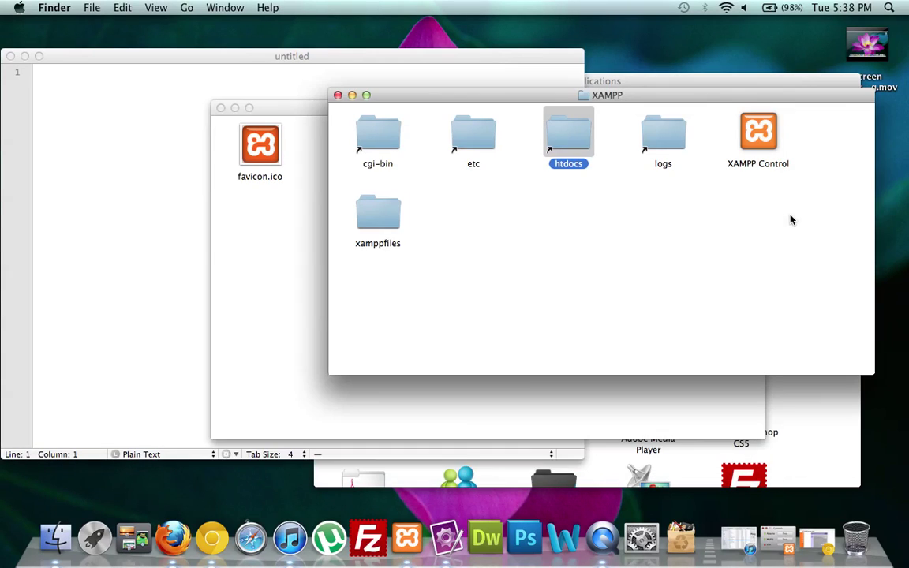
click(337, 95)
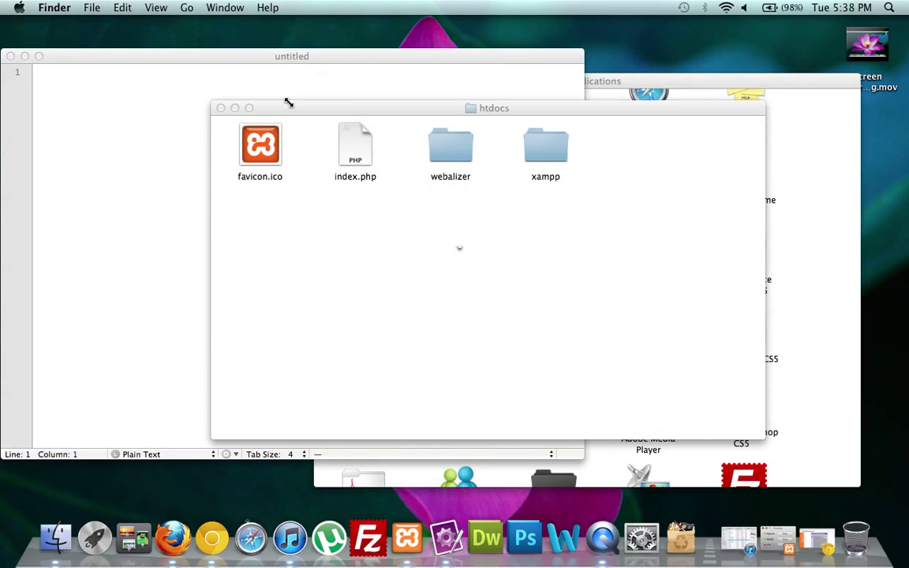
click(221, 107)
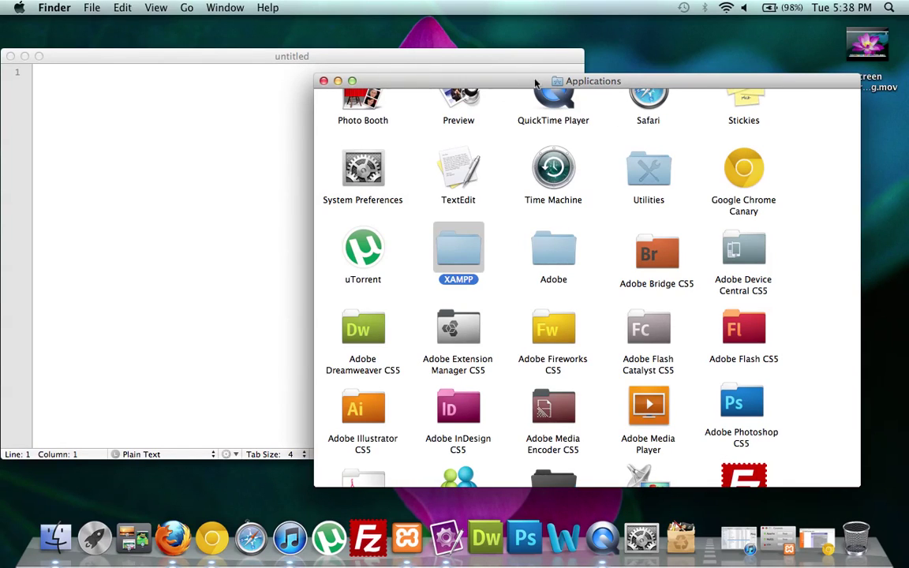
double_click(467, 245)
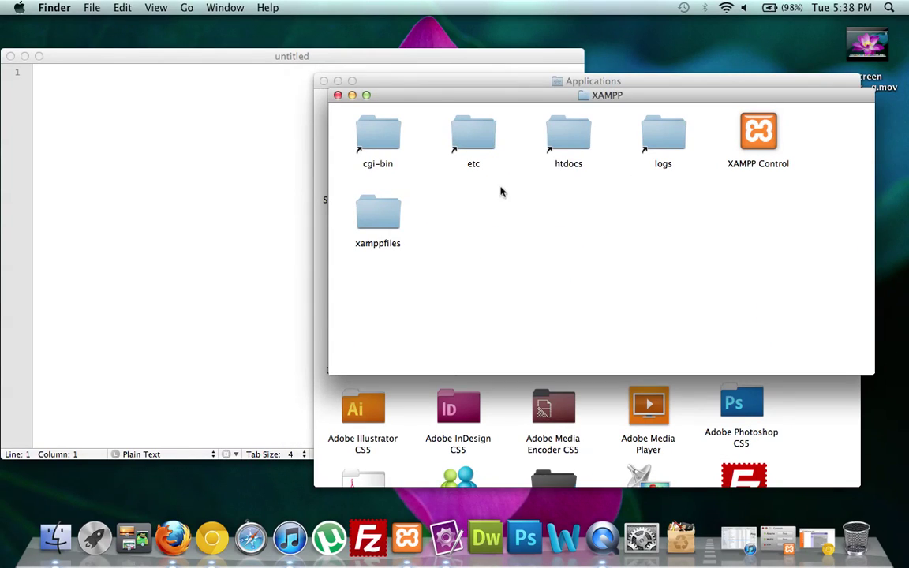
drag(482, 98, 401, 140)
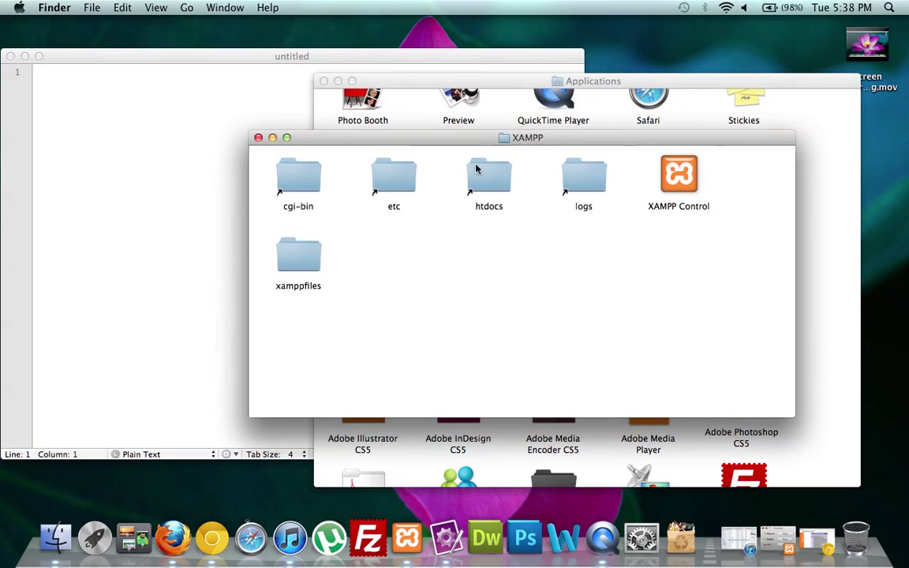
click(499, 187)
double_click(499, 186)
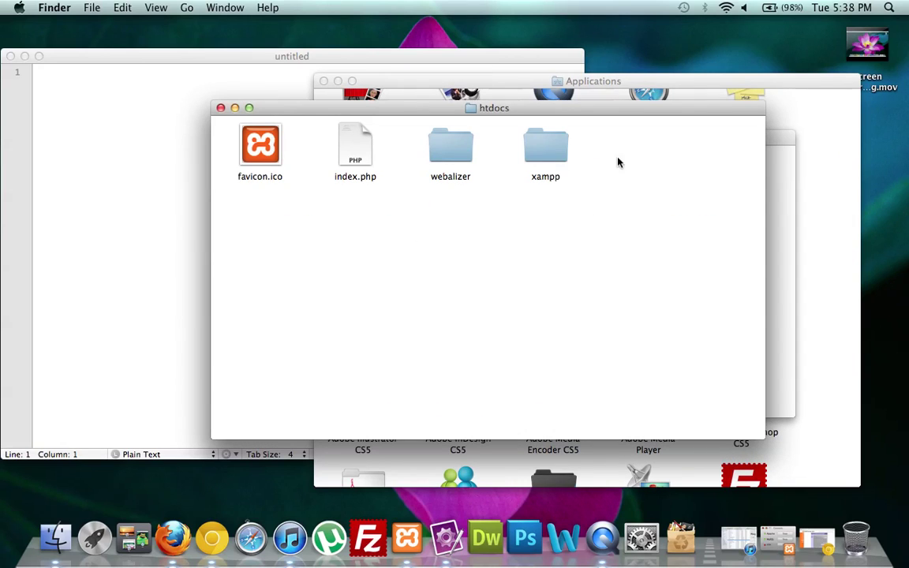
- Create a new folder in htdocs, authorizing with the account password, and place it beside the xampp folder
right_click(541, 245)
click(544, 247)
click(479, 213)
text(***)
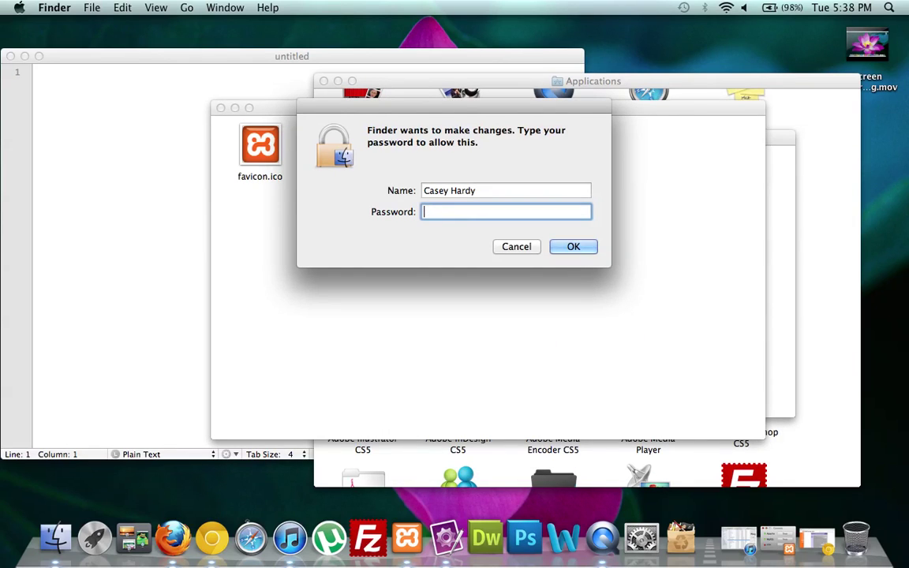
text(*)
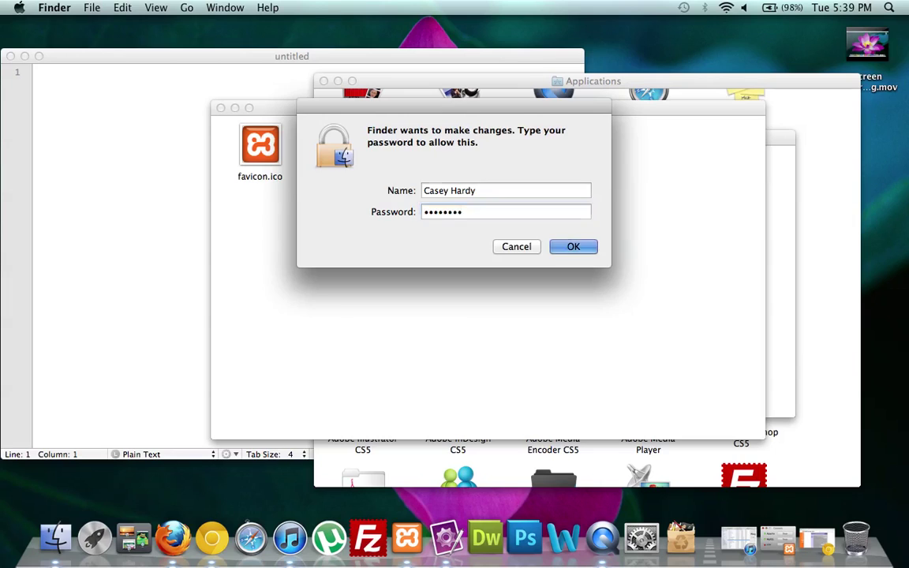
key(Return)
drag(548, 244, 635, 153)
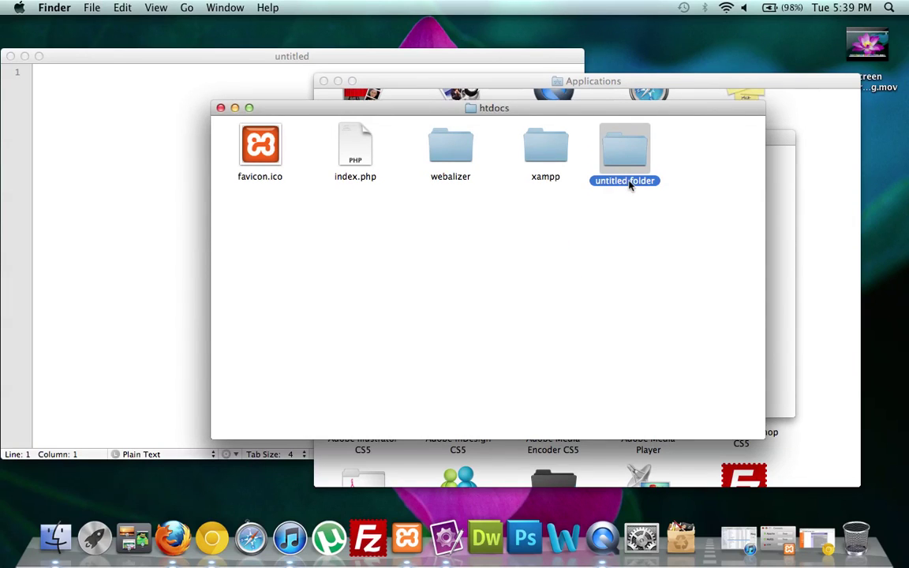
- Rename the new folder in htdocs as practice, authorizing the change with the account password
click(629, 180)
text(practice)
key(Escape)
text(•••••••••)
key(Return)
- Switch to TextMate and save the untitled document as index.php in the practice folder
click(126, 226)
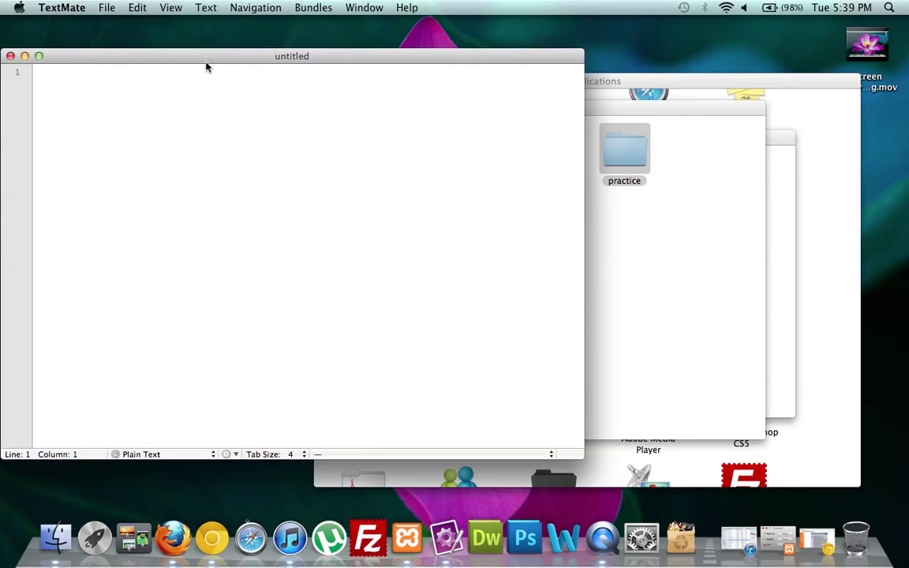
drag(221, 57, 257, 62)
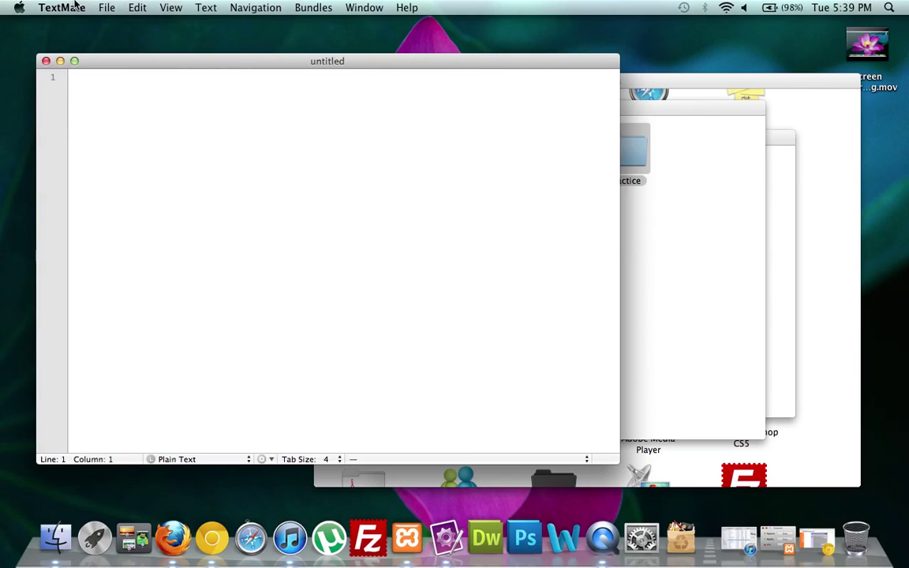
click(106, 8)
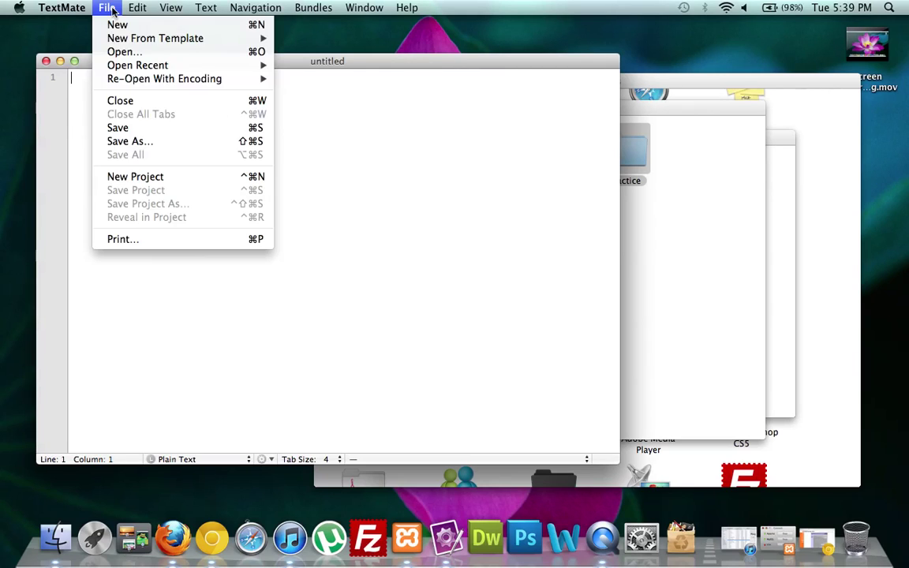
click(133, 142)
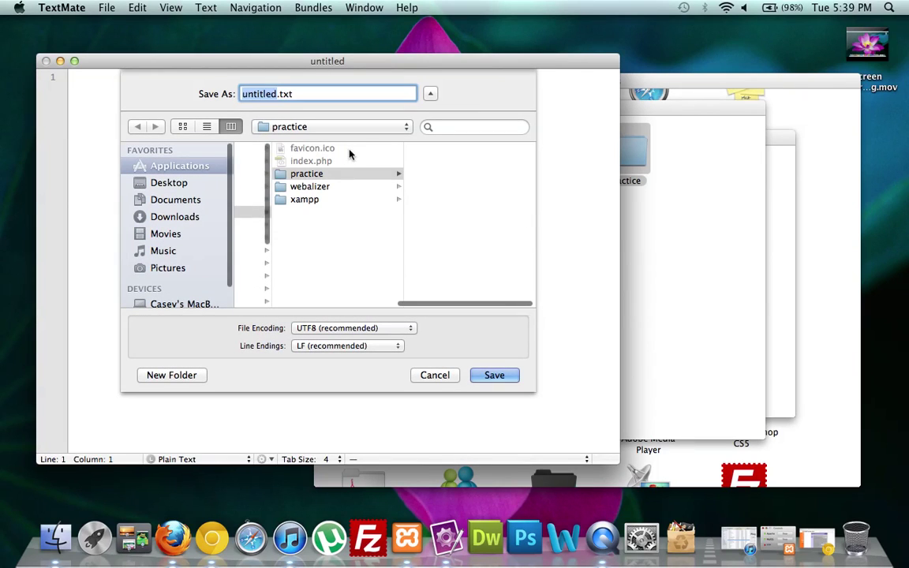
key(super+a)
key(BackSpace)
text(index.php)
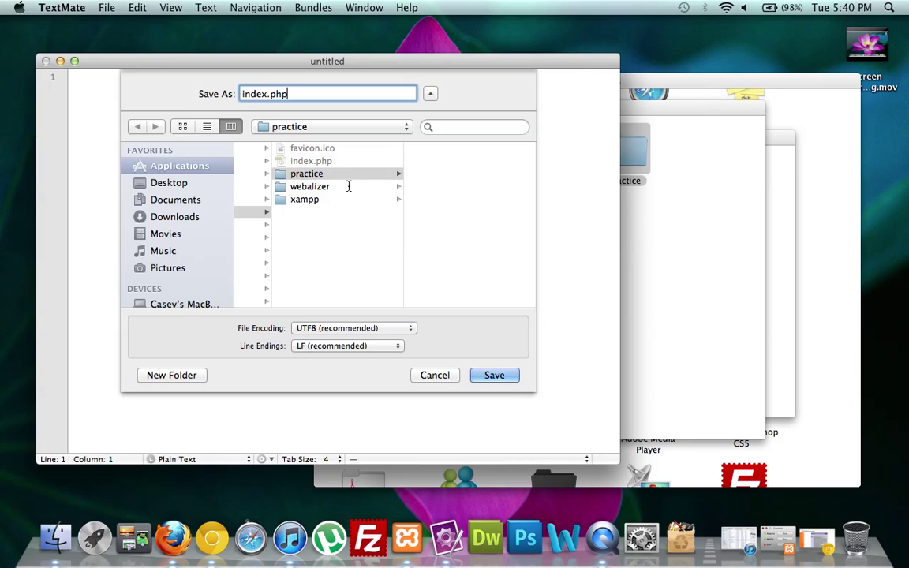
click(493, 376)
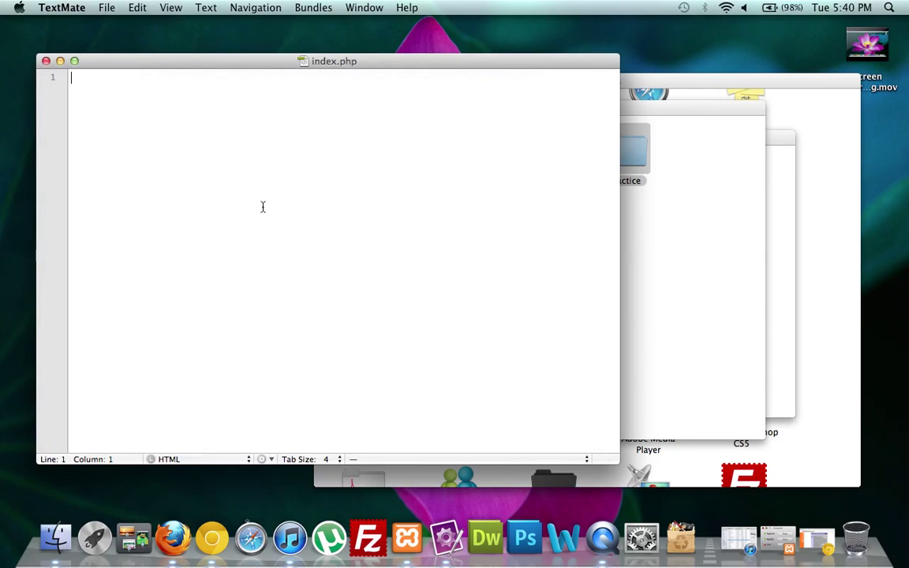
- Write a PHP block in index.php containing the statement echo "Hello World";
text(<?php)
key(Return)
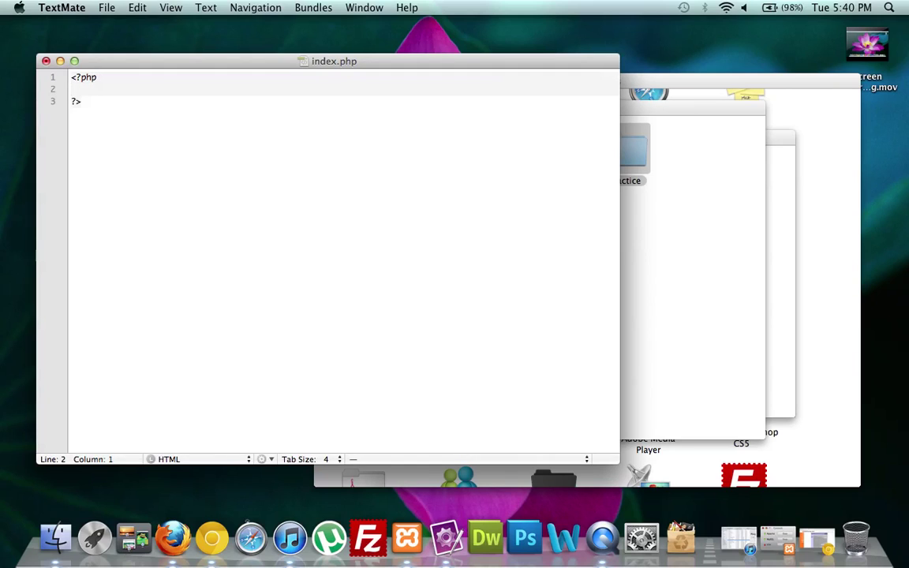
text(echo "Hello Word)
text(d)
text(;)
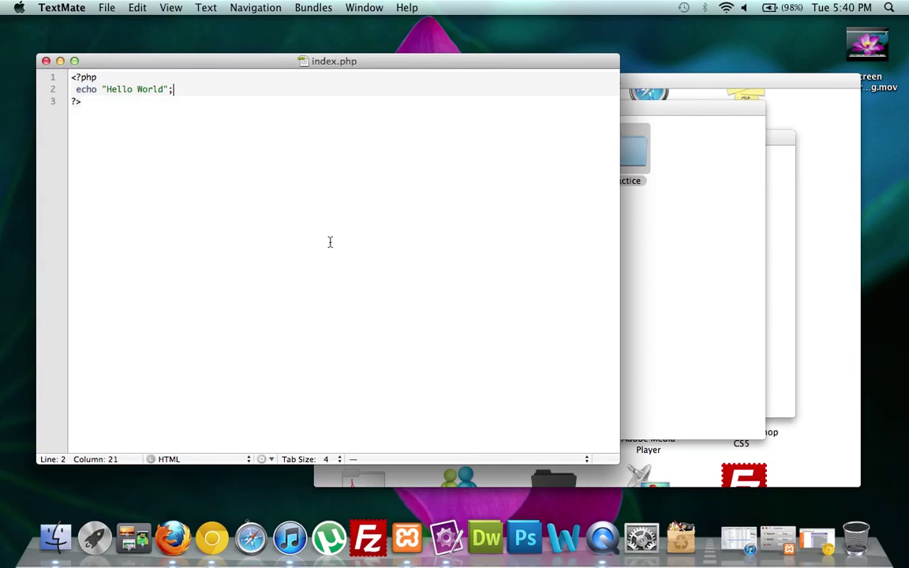
- Switch to Chrome and load localhost/practice/index.php in the tab showing the XAMPP page
click(816, 540)
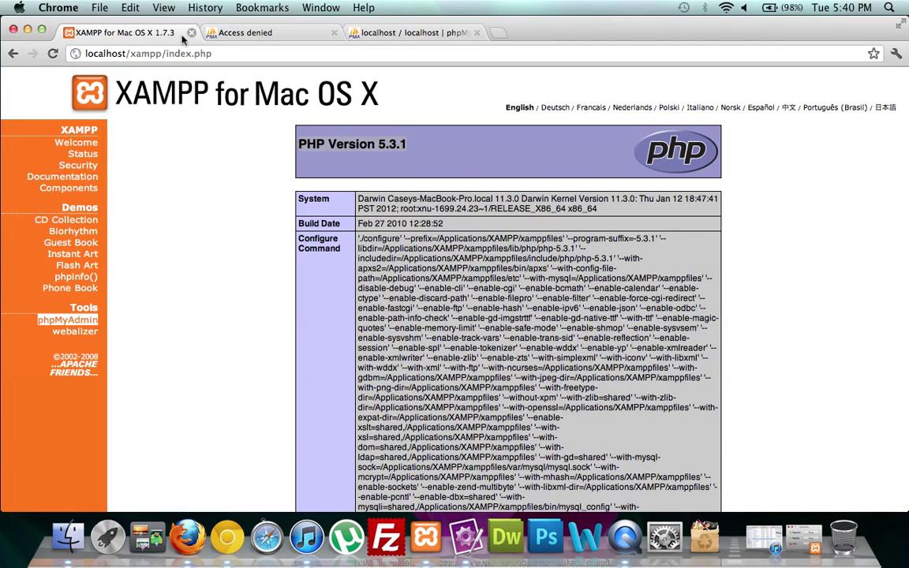
click(233, 54)
click(233, 54)
key(BackSpace)
key(BackSpace)
key(BackSpace)
key(BackSpace)
key(BackSpace)
key(BackSpace)
key(BackSpace)
key(BackSpace)
key(BackSpace)
key(BackSpace)
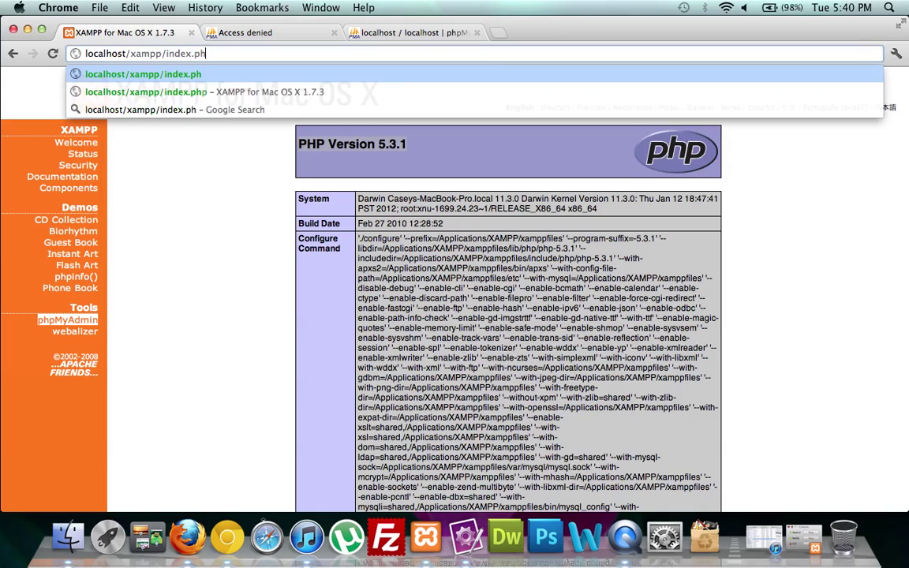
key(BackSpace)
key(BackSpace)
key(BackSpace)
key(BackSpace)
key(BackSpace)
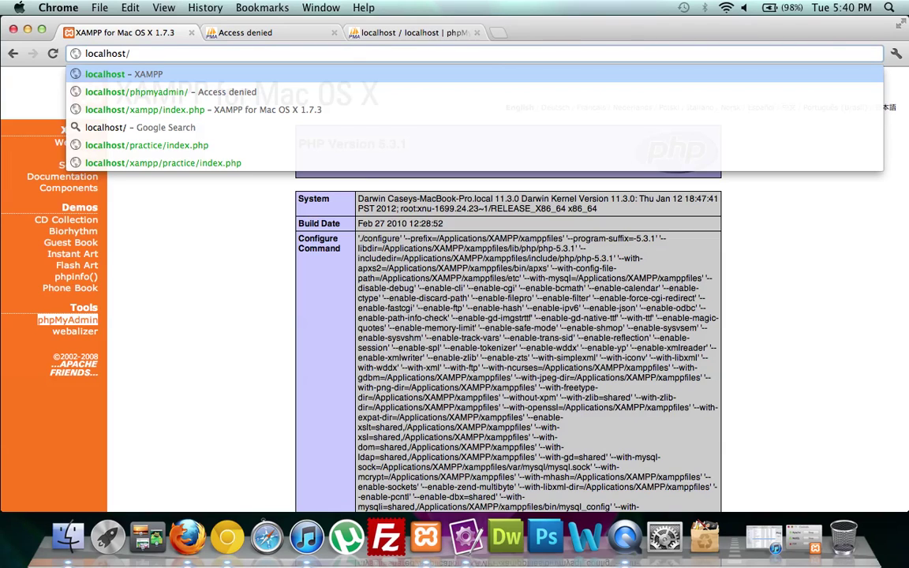
text(prac)
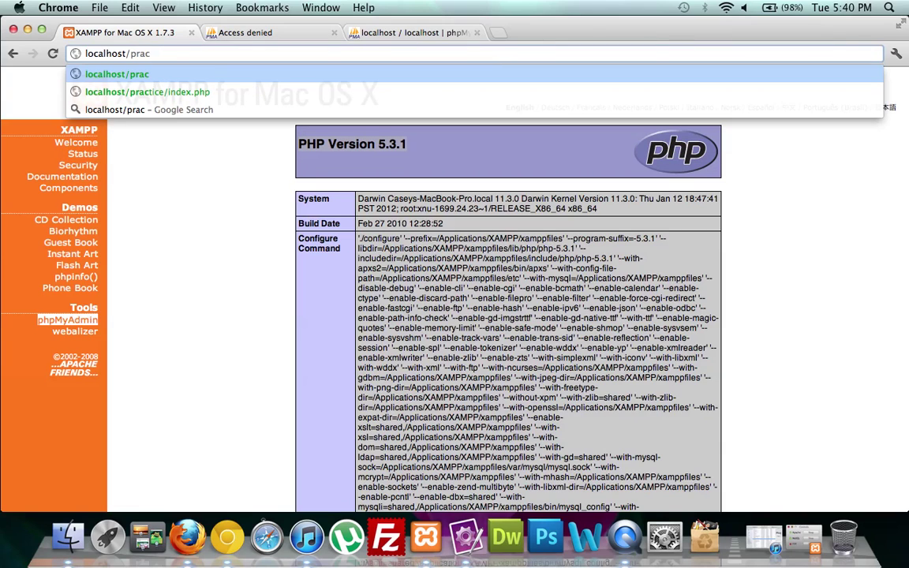
text(tice)
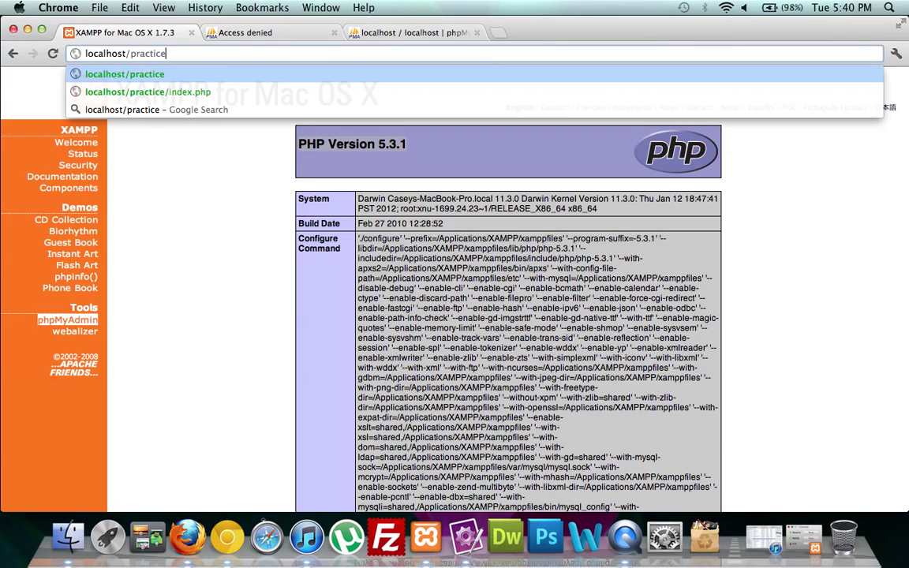
text(/)
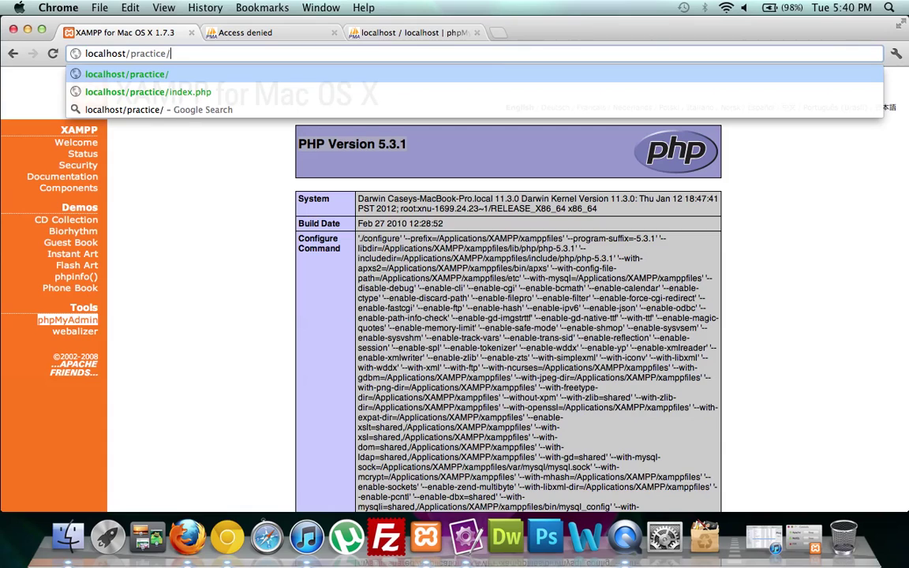
text(index.php)
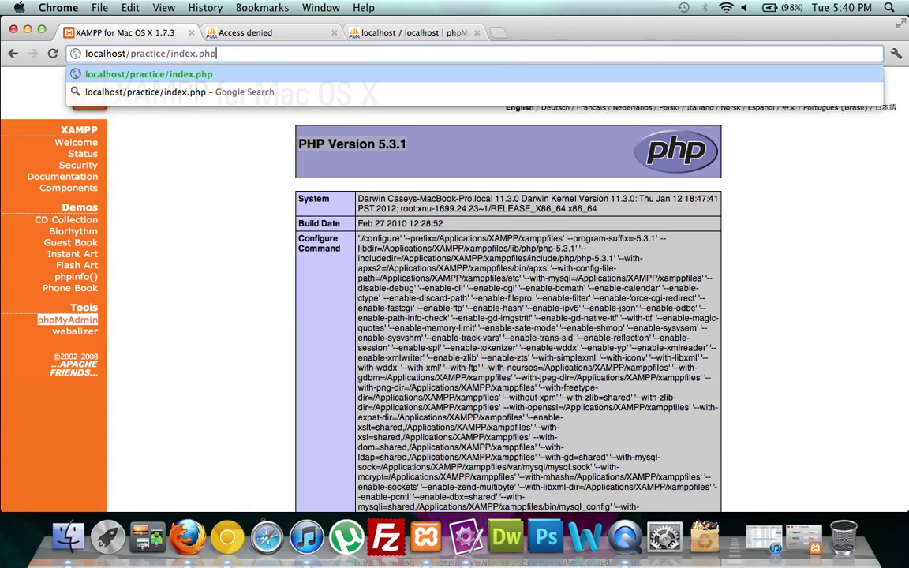
key(Return)
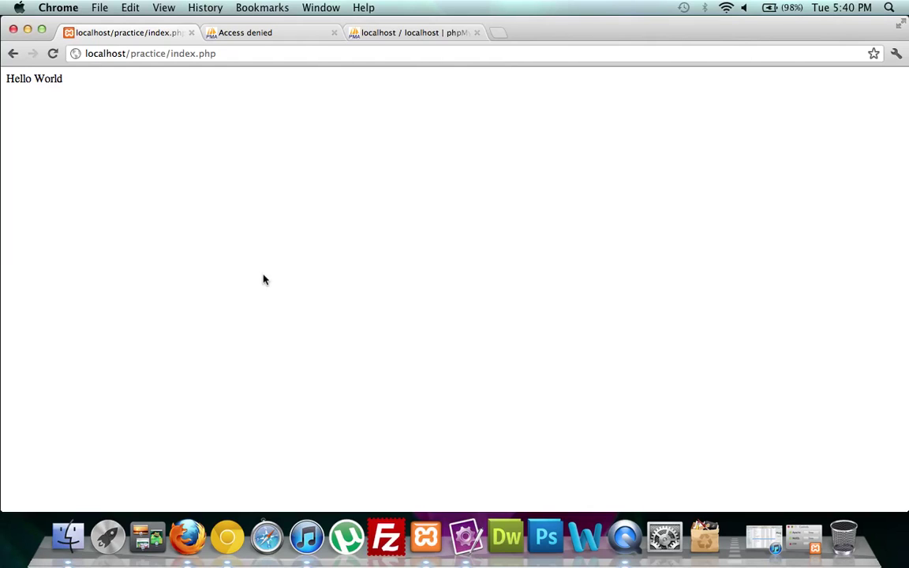
- Switch to TextMate and replace the "Hello World" string in index.php so the statement reads echo phpinfo();
drag(583, 37, 619, 203)
click(391, 64)
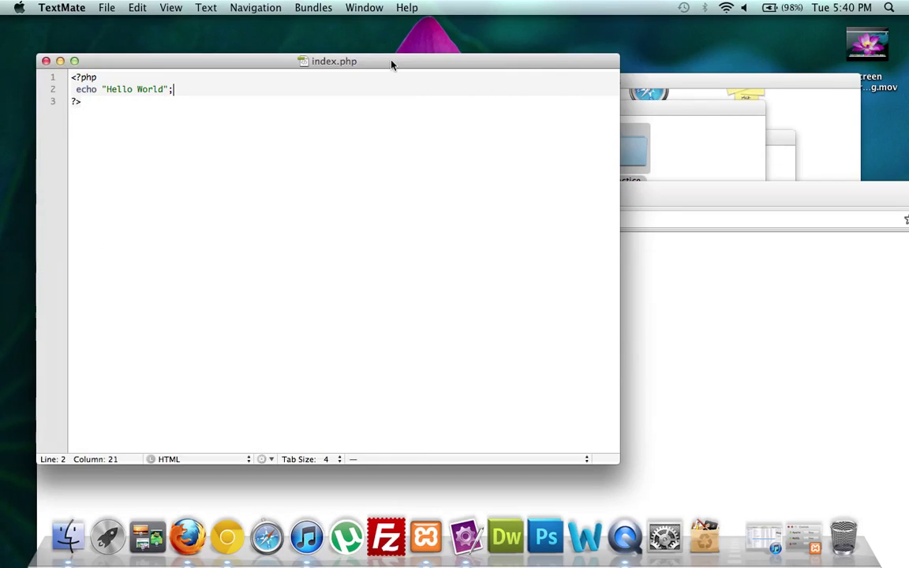
drag(230, 56, 230, 68)
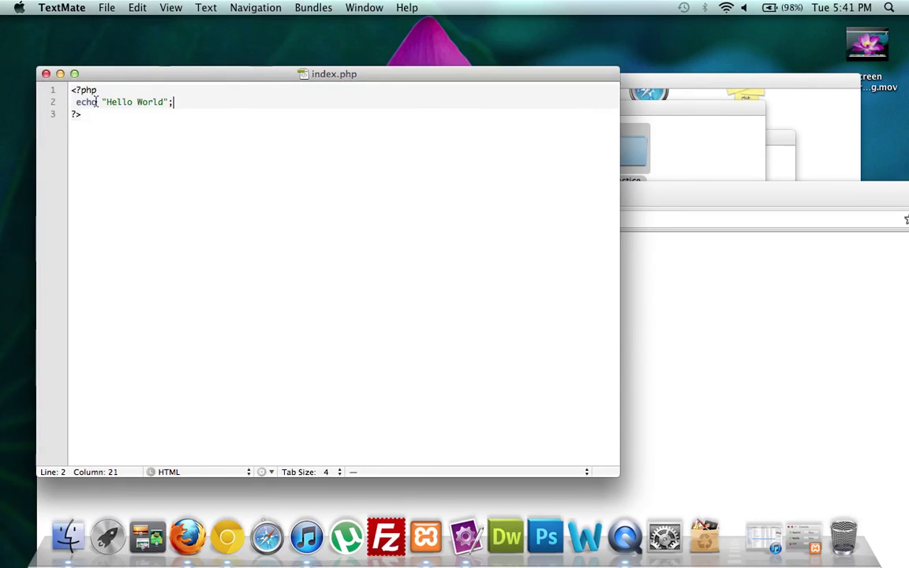
key(BackSpace)
key(BackSpace)
key(BackSpace)
key(BackSpace)
key(BackSpace)
key(BackSpace)
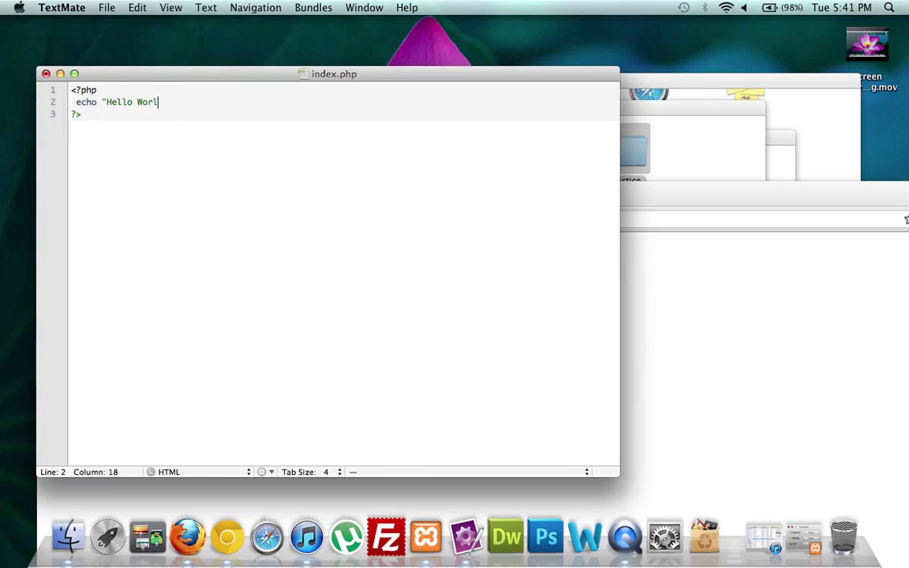
key(BackSpace)
key(BackSpace)
key(BackSpace)
key(BackSpace)
key(BackSpace)
key(BackSpace)
key(BackSpace)
key(BackSpace)
text(php)
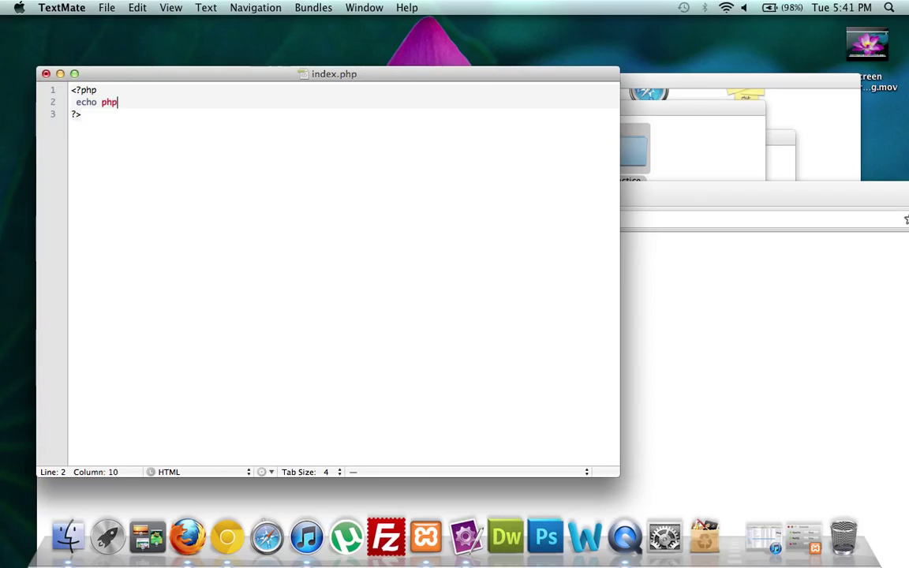
text(info();)
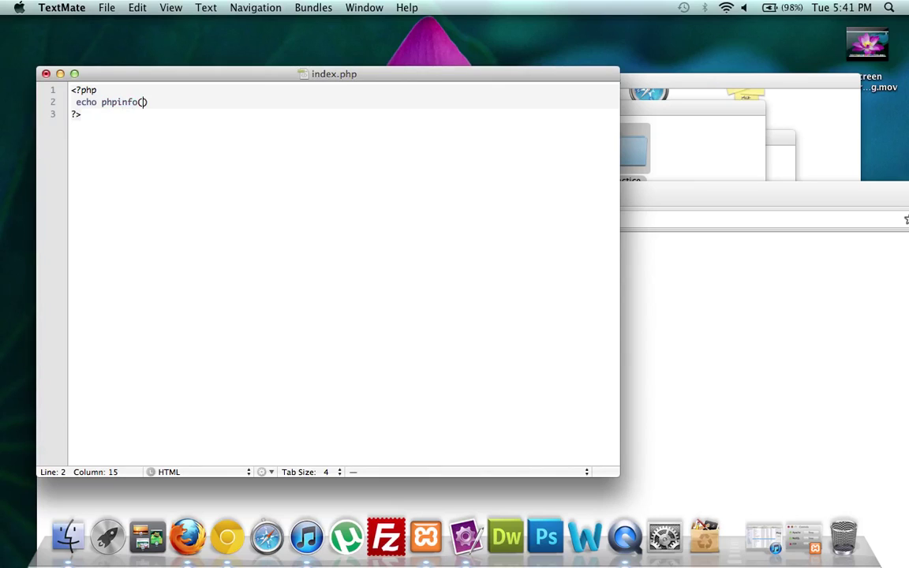
- Switch to Chrome, move its window back up the screen and reload the practice/index.php page
click(650, 195)
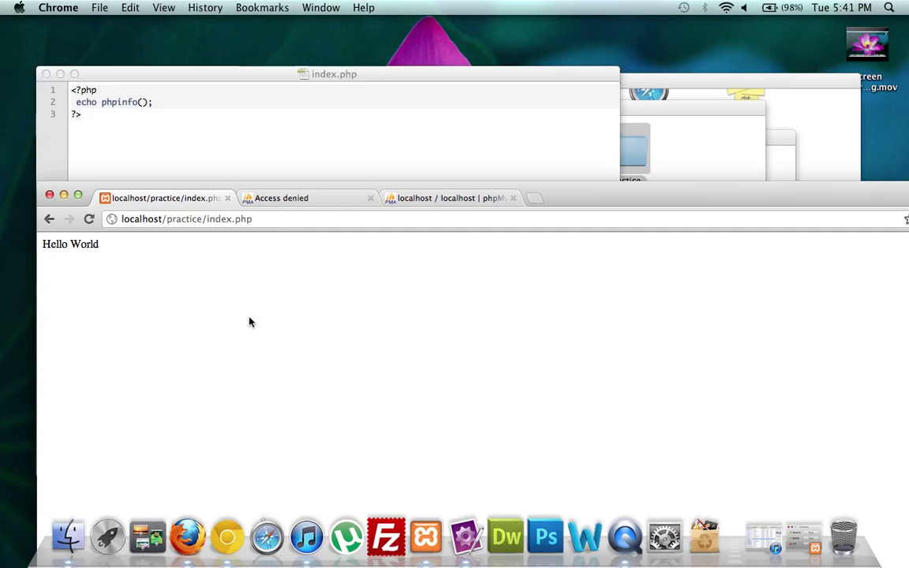
drag(578, 199, 565, 36)
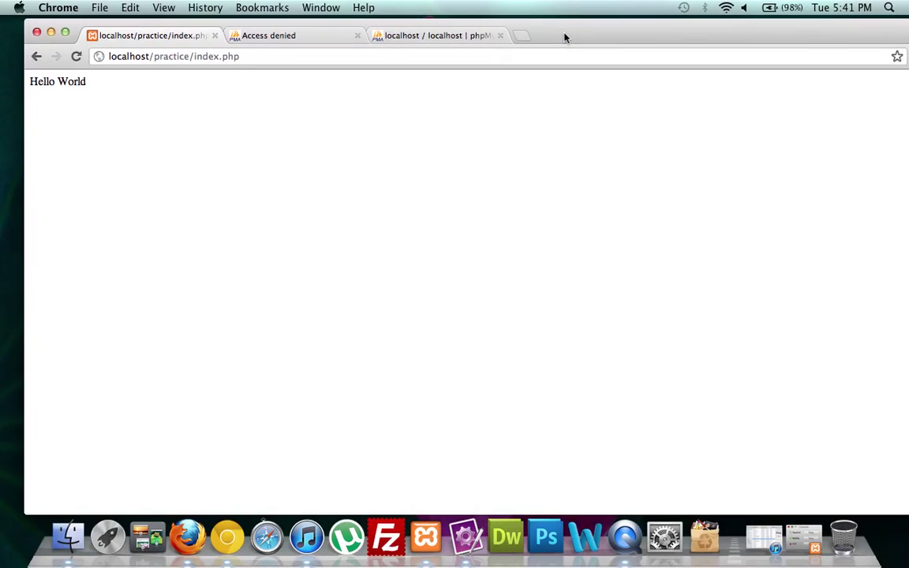
key(super+r)
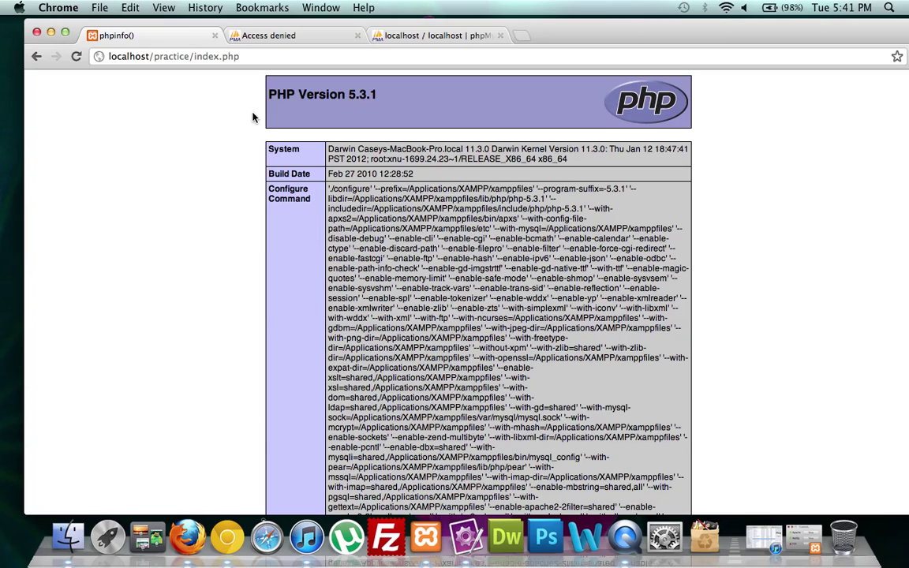
key(ctrl+super+Escape)
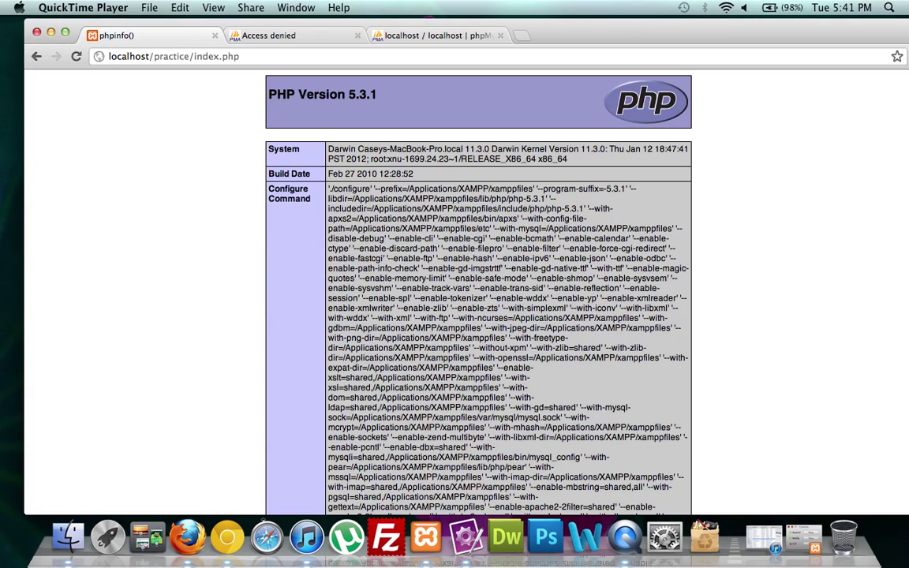